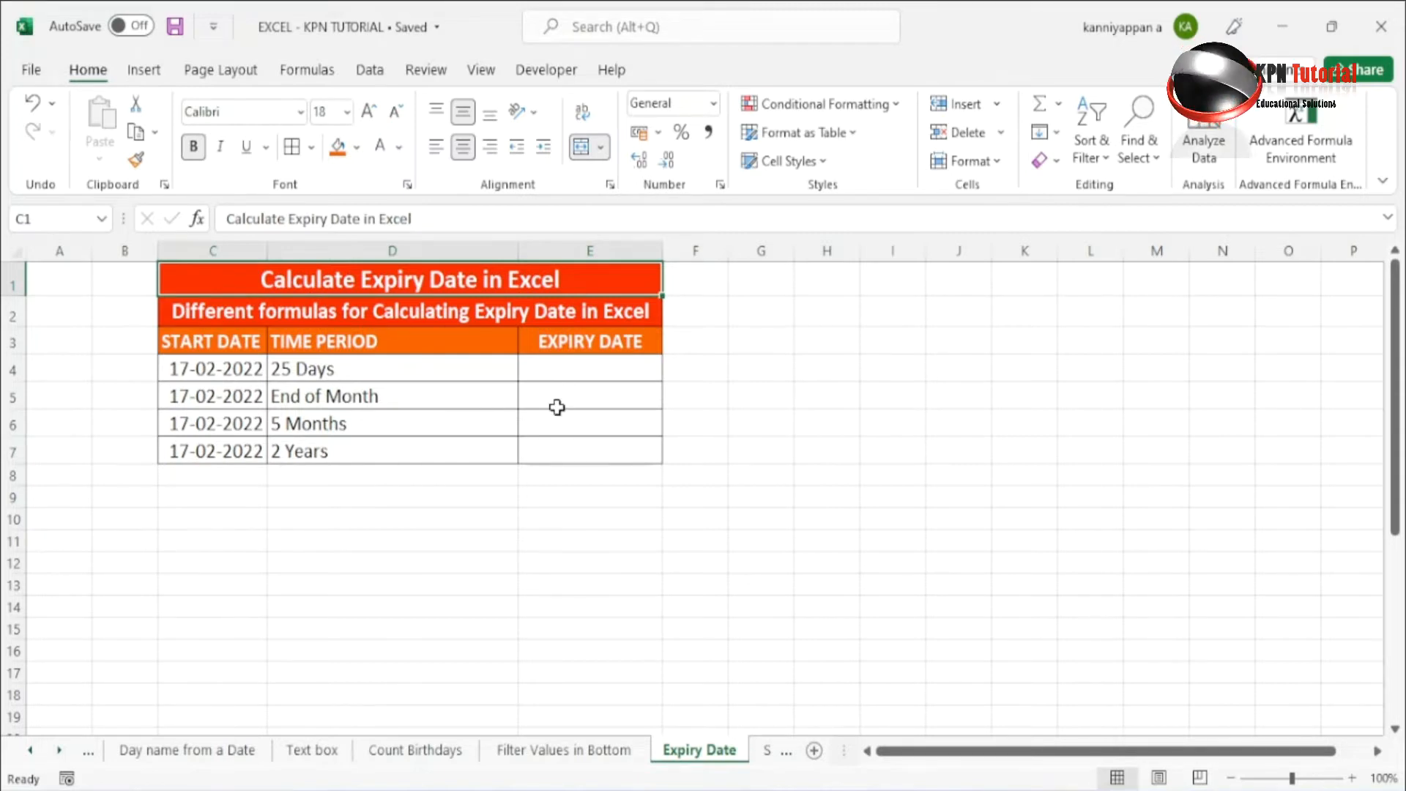
# Examine the start date, time period and expiry date cells in the table on the Expiry Date sheet.
pyautogui.click(576, 366)
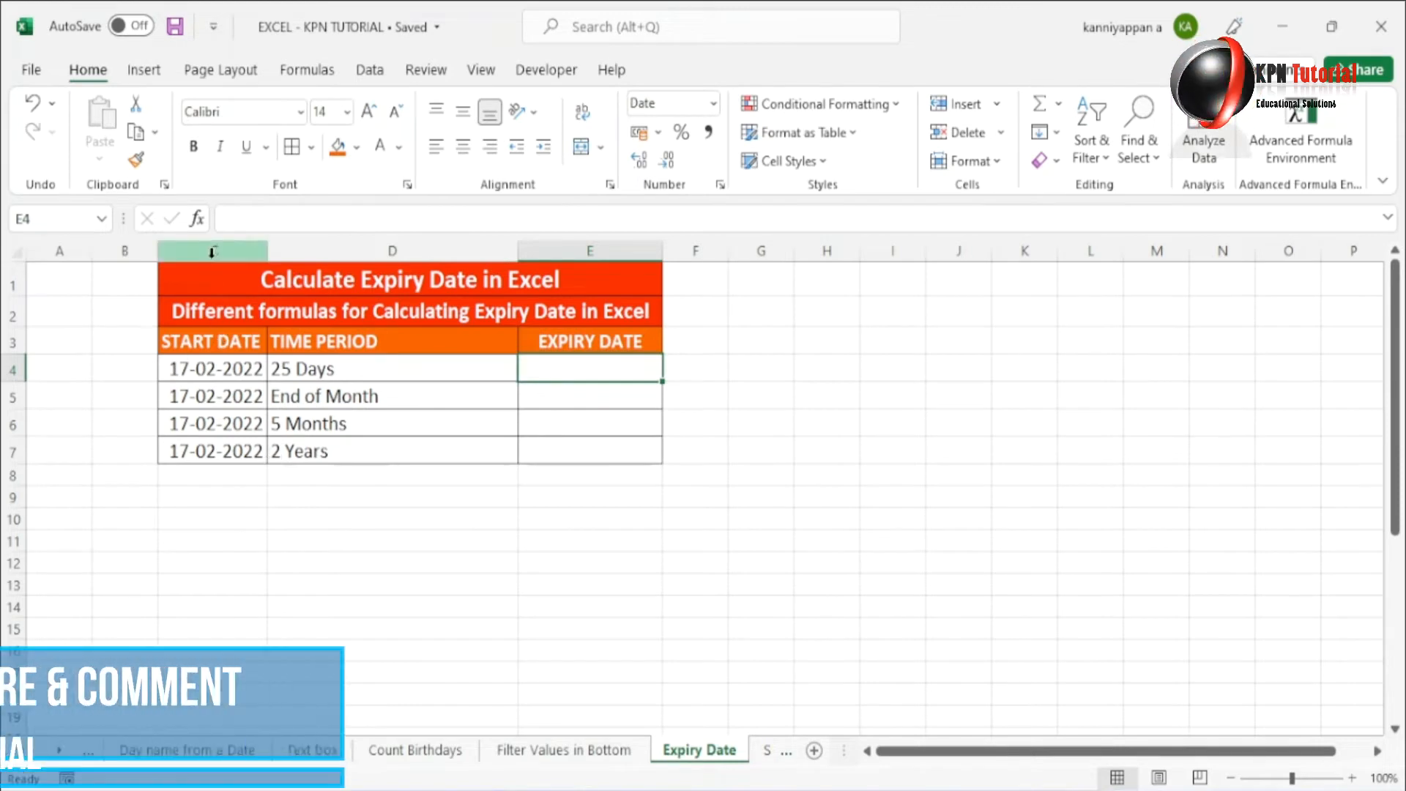
pyautogui.click(202, 375)
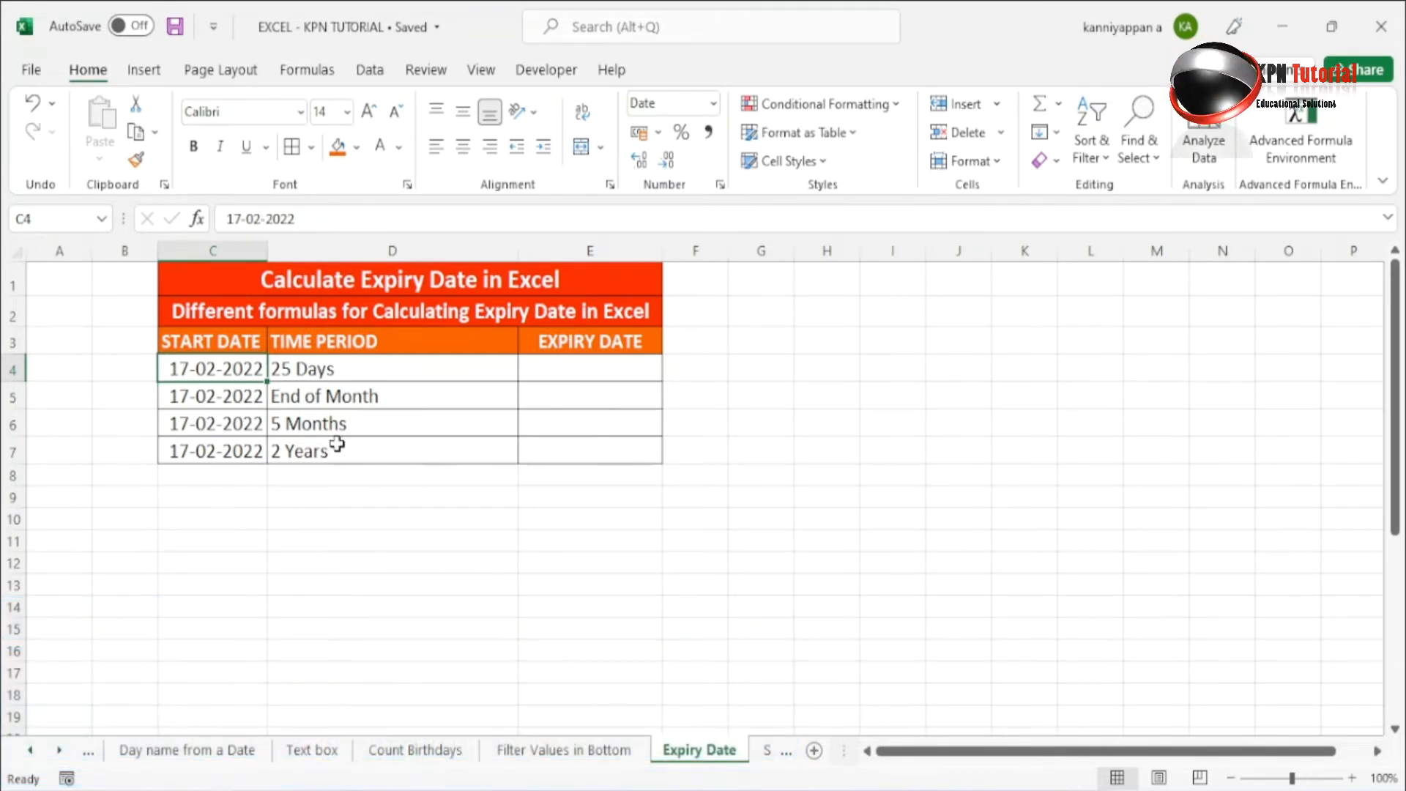
pyautogui.click(329, 372)
pyautogui.click(347, 400)
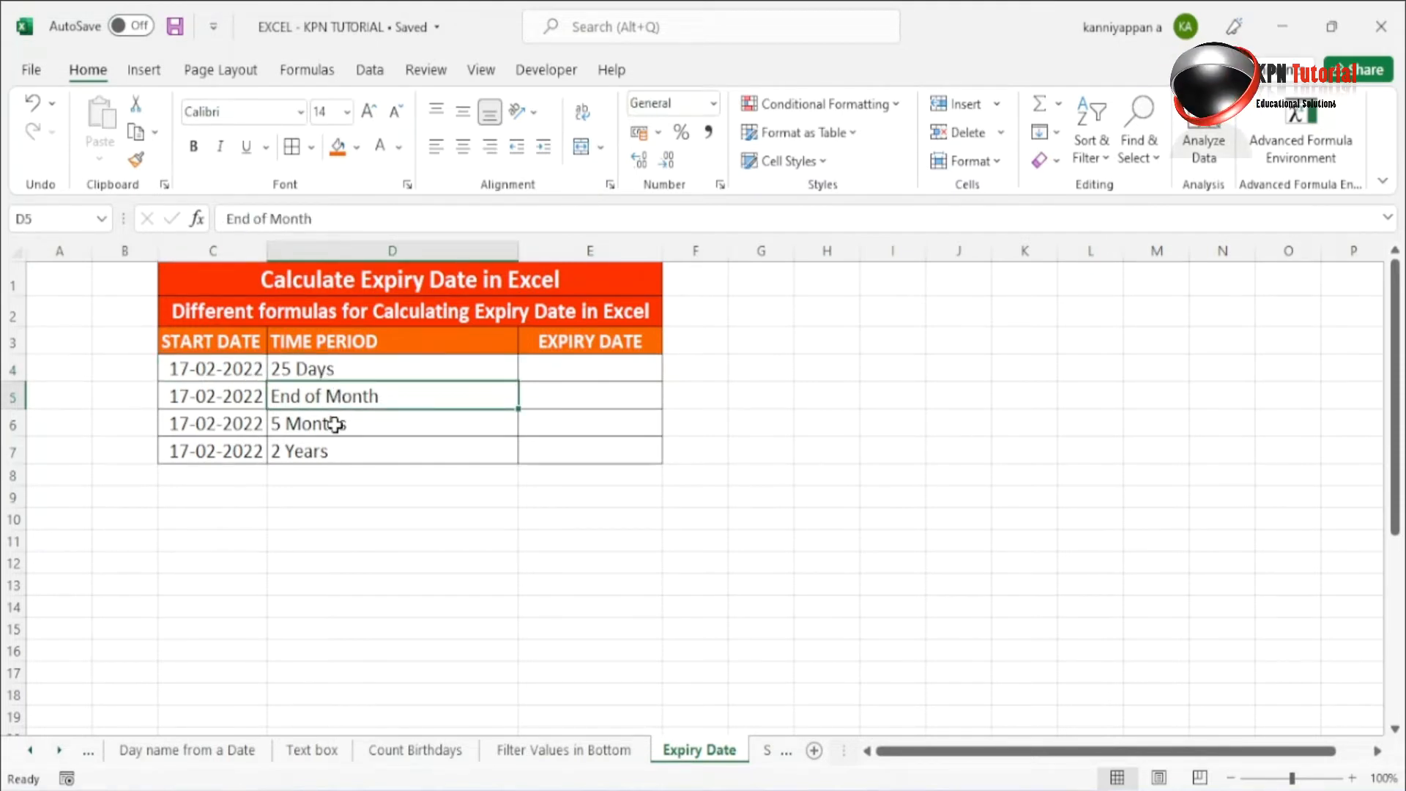
pyautogui.click(335, 424)
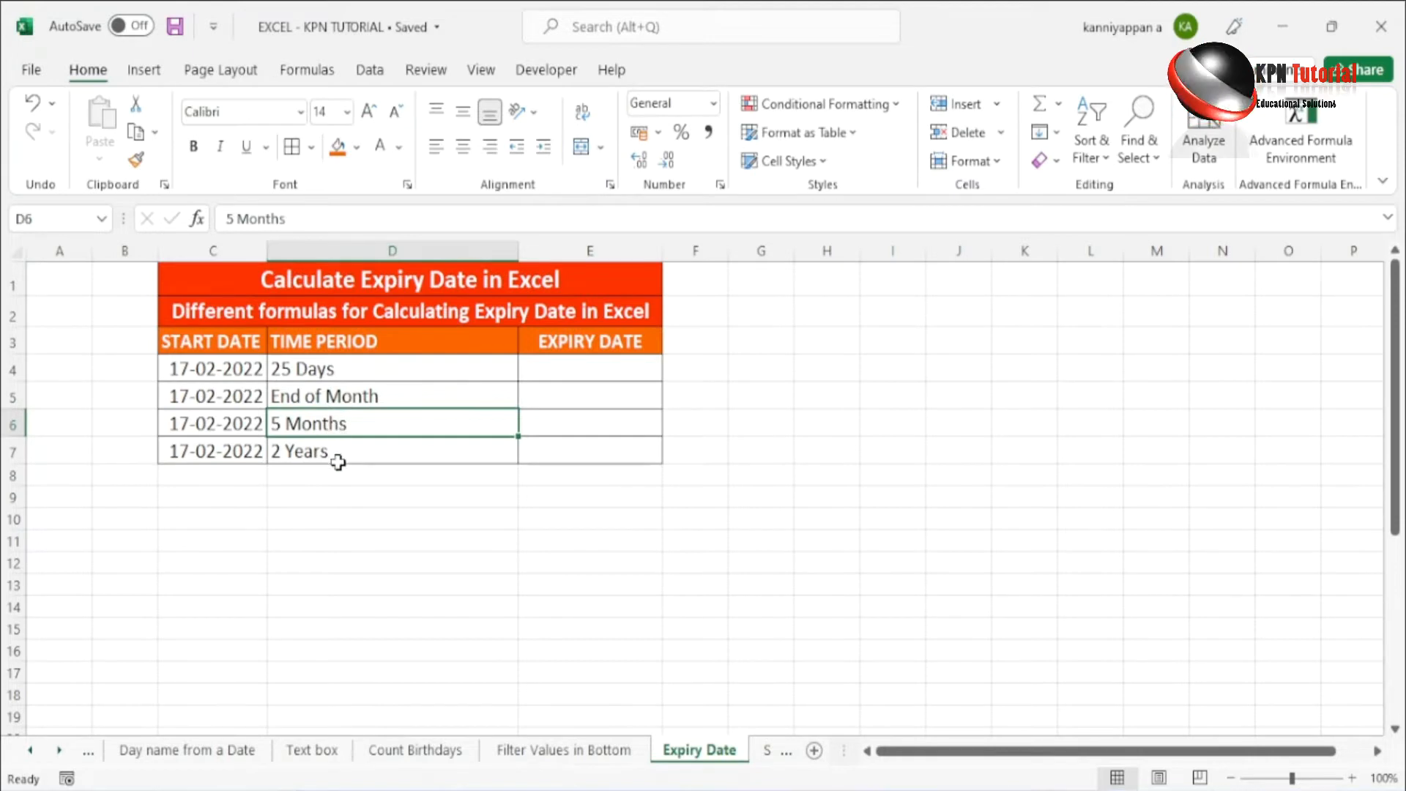
pyautogui.click(336, 454)
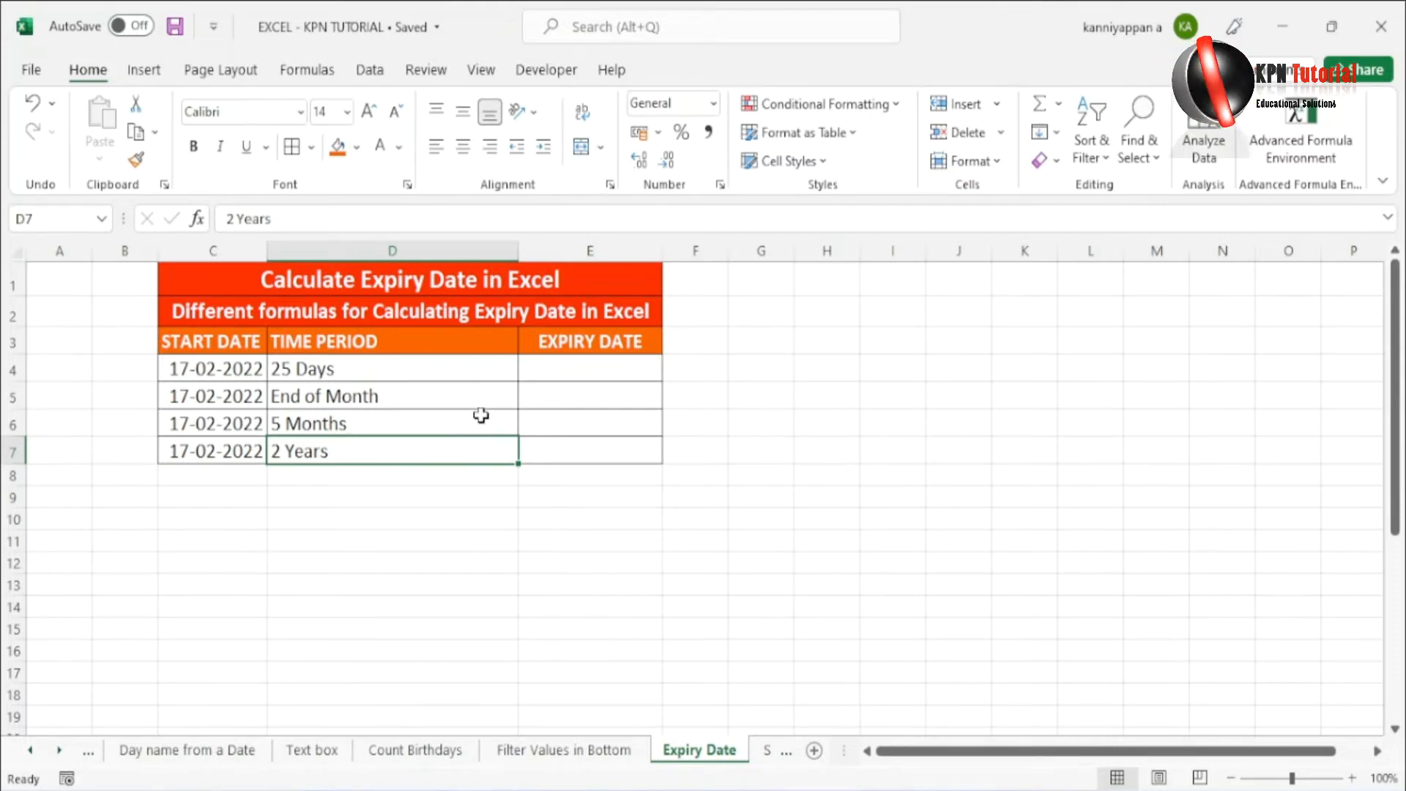
pyautogui.click(554, 370)
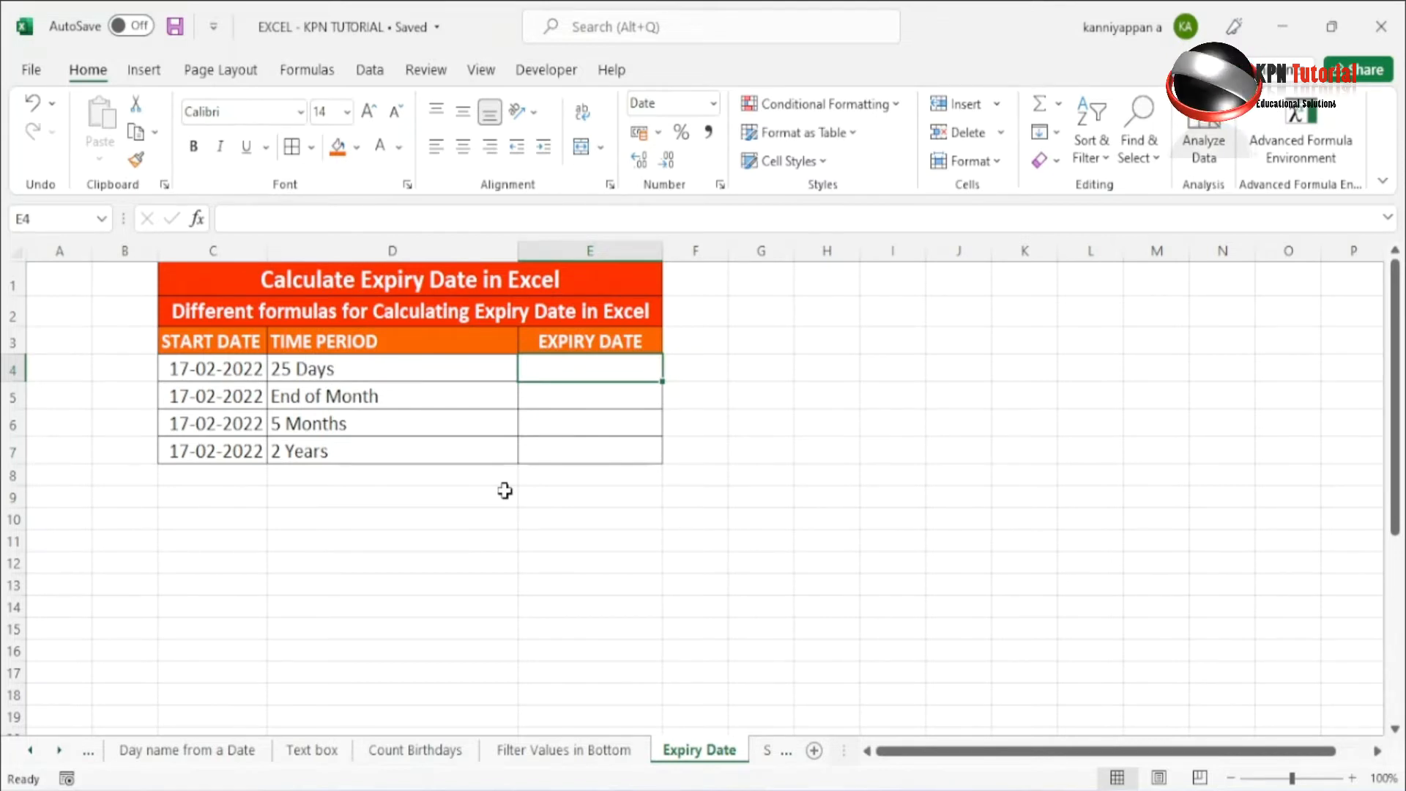
pyautogui.click(576, 395)
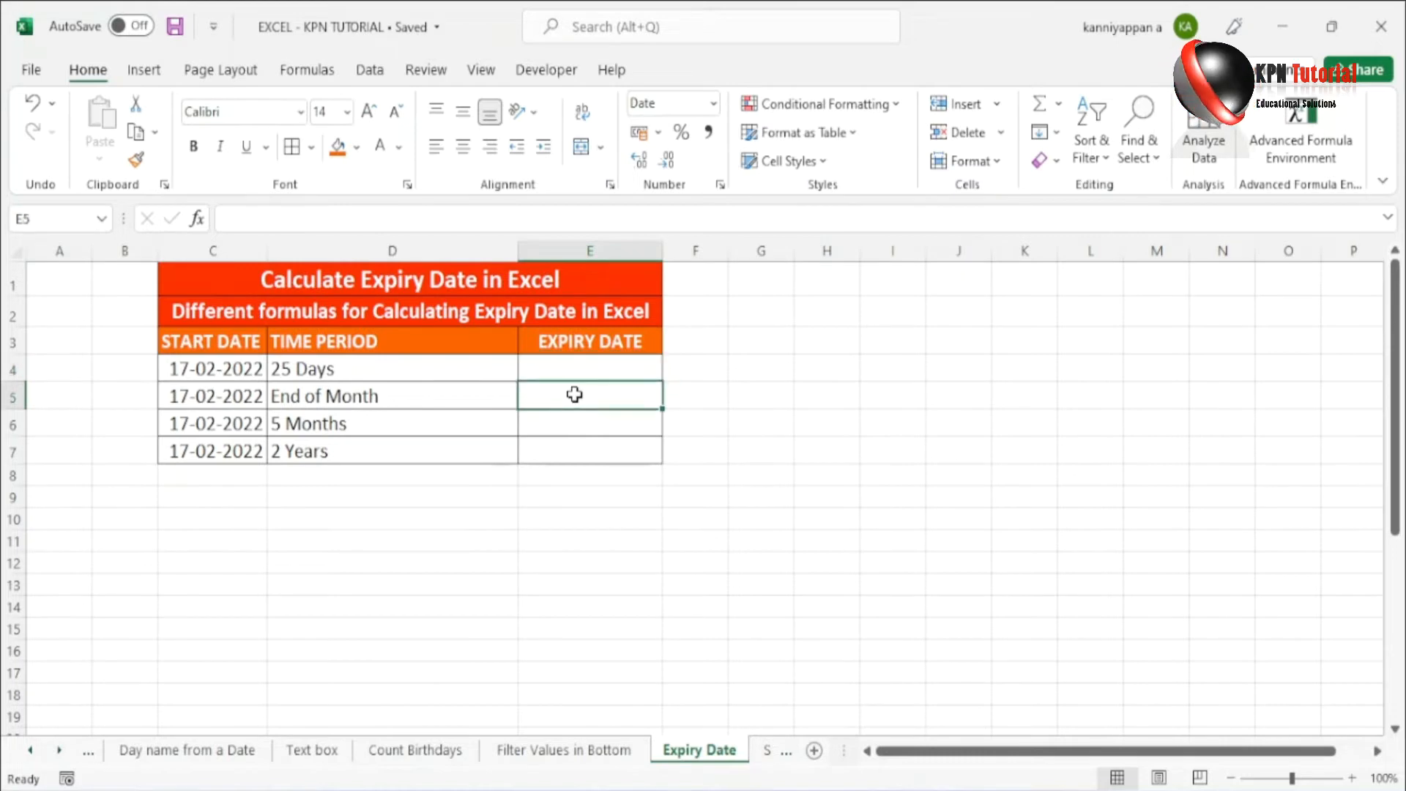
# Calculate the expiry date for the 25 Days row in E4 with the formula =C4+25.
pyautogui.click(562, 375)
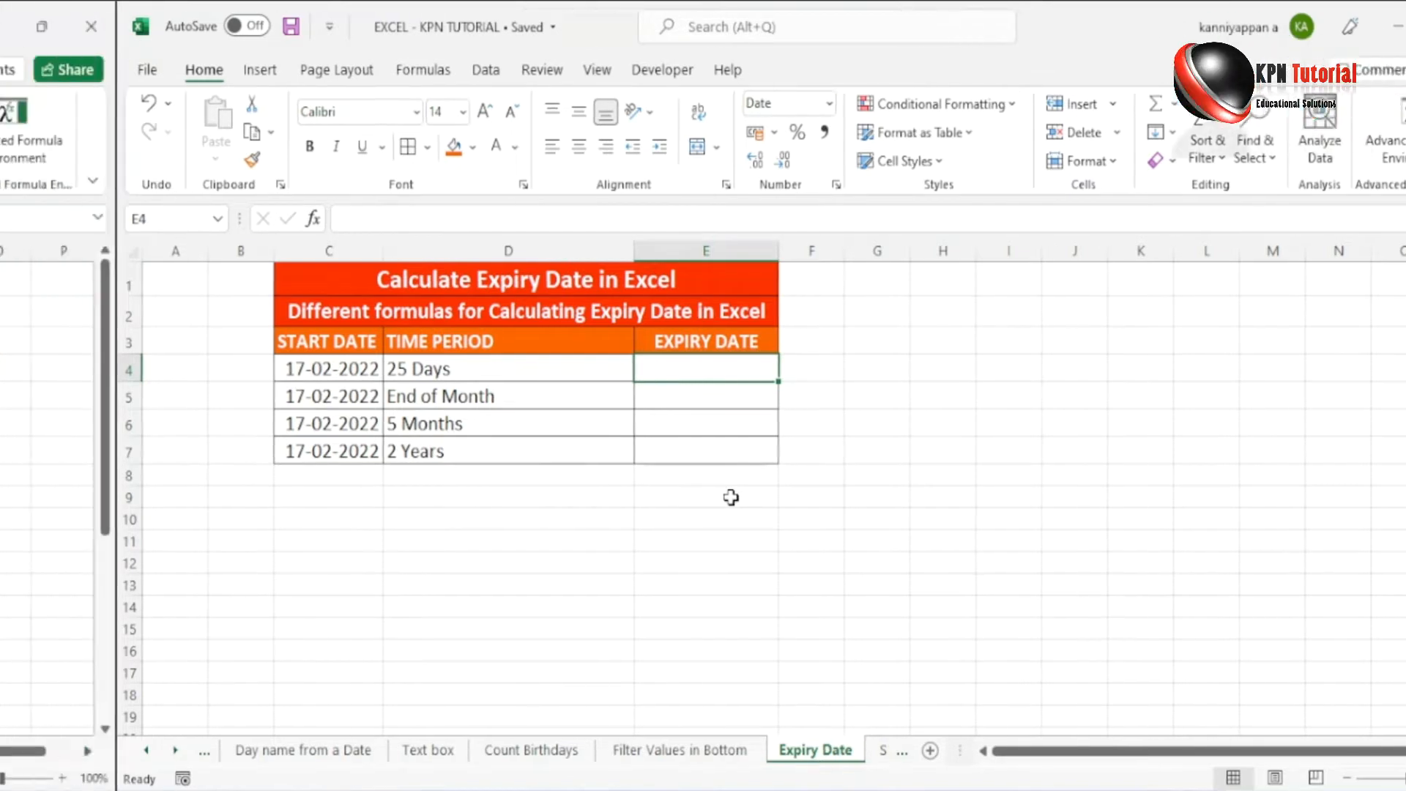
pyautogui.write('=')
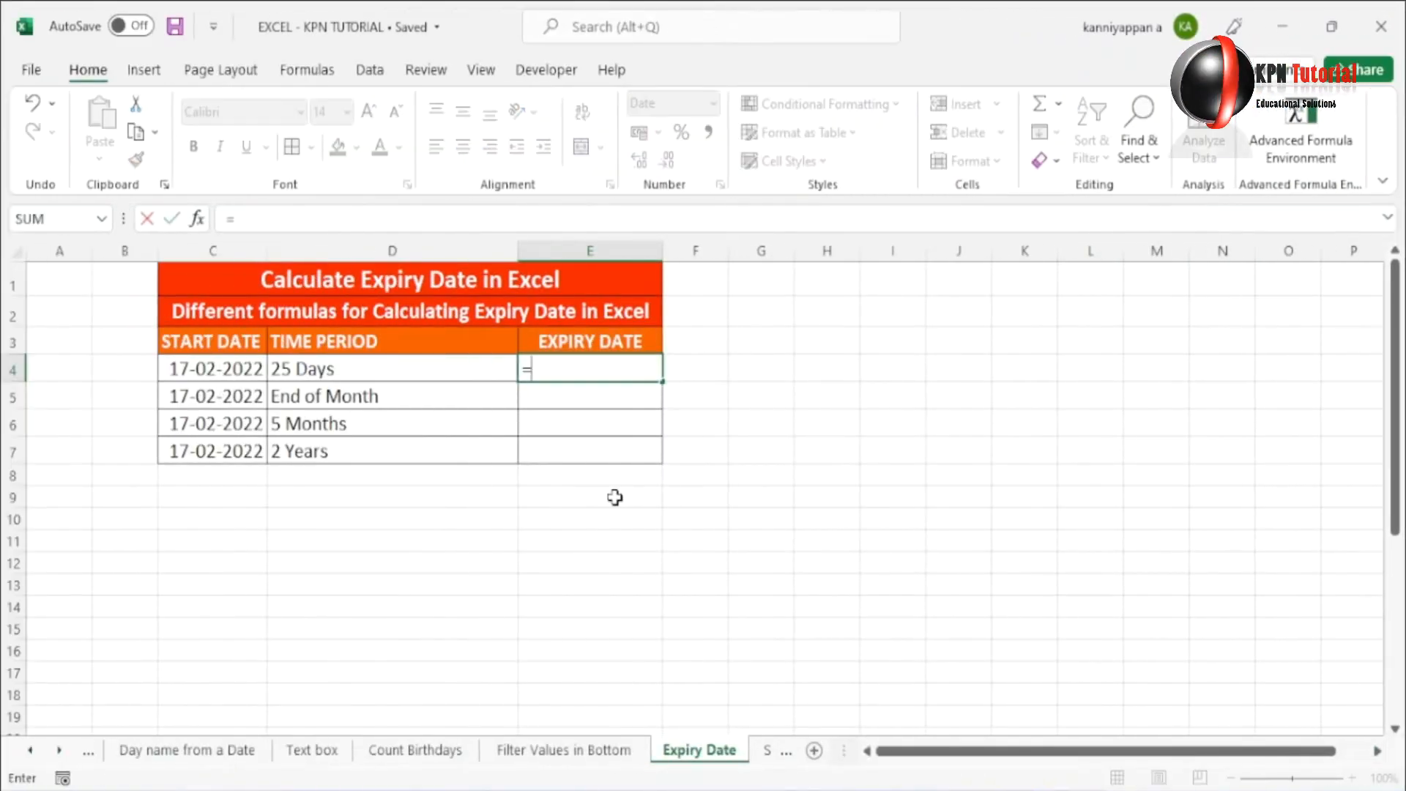
pyautogui.click(219, 368)
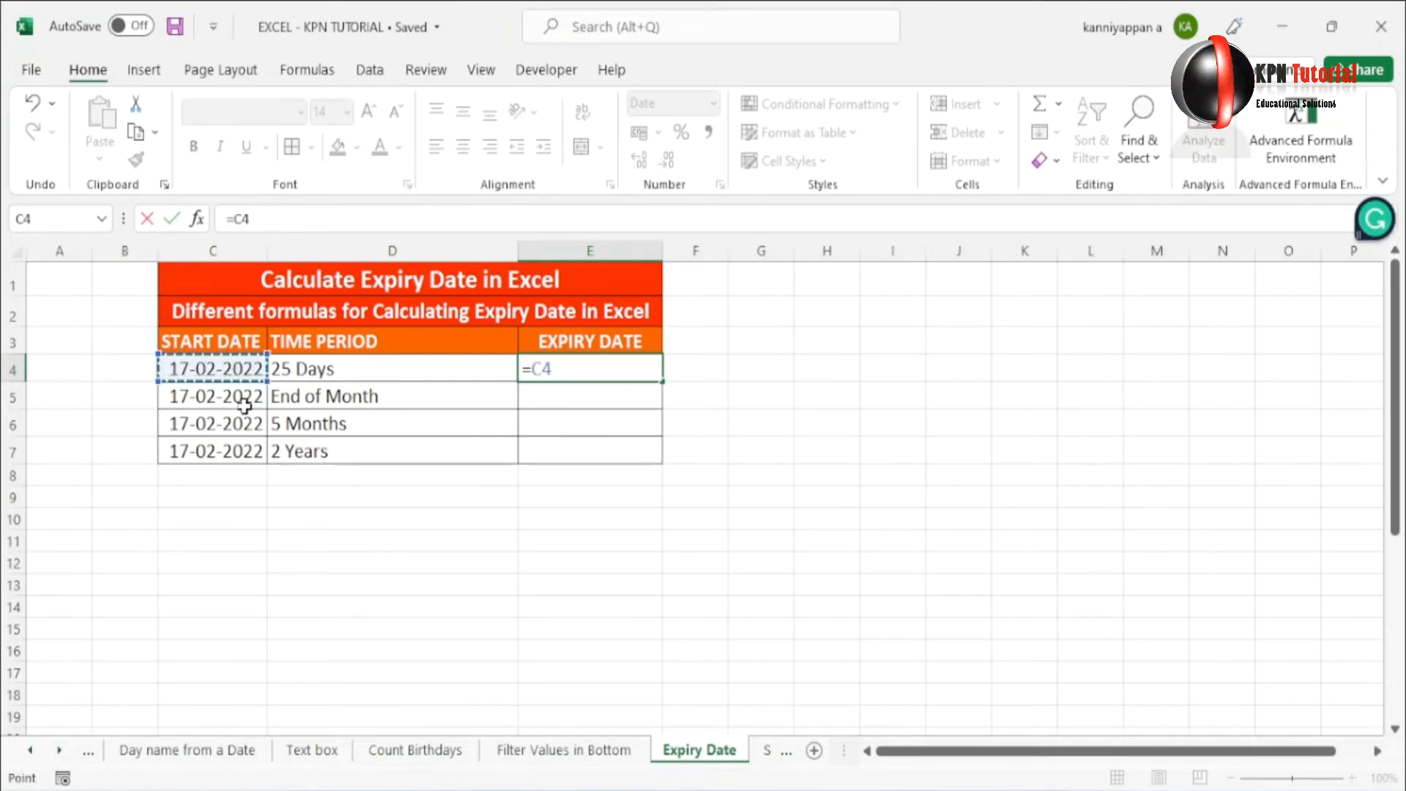
pyautogui.write('+')
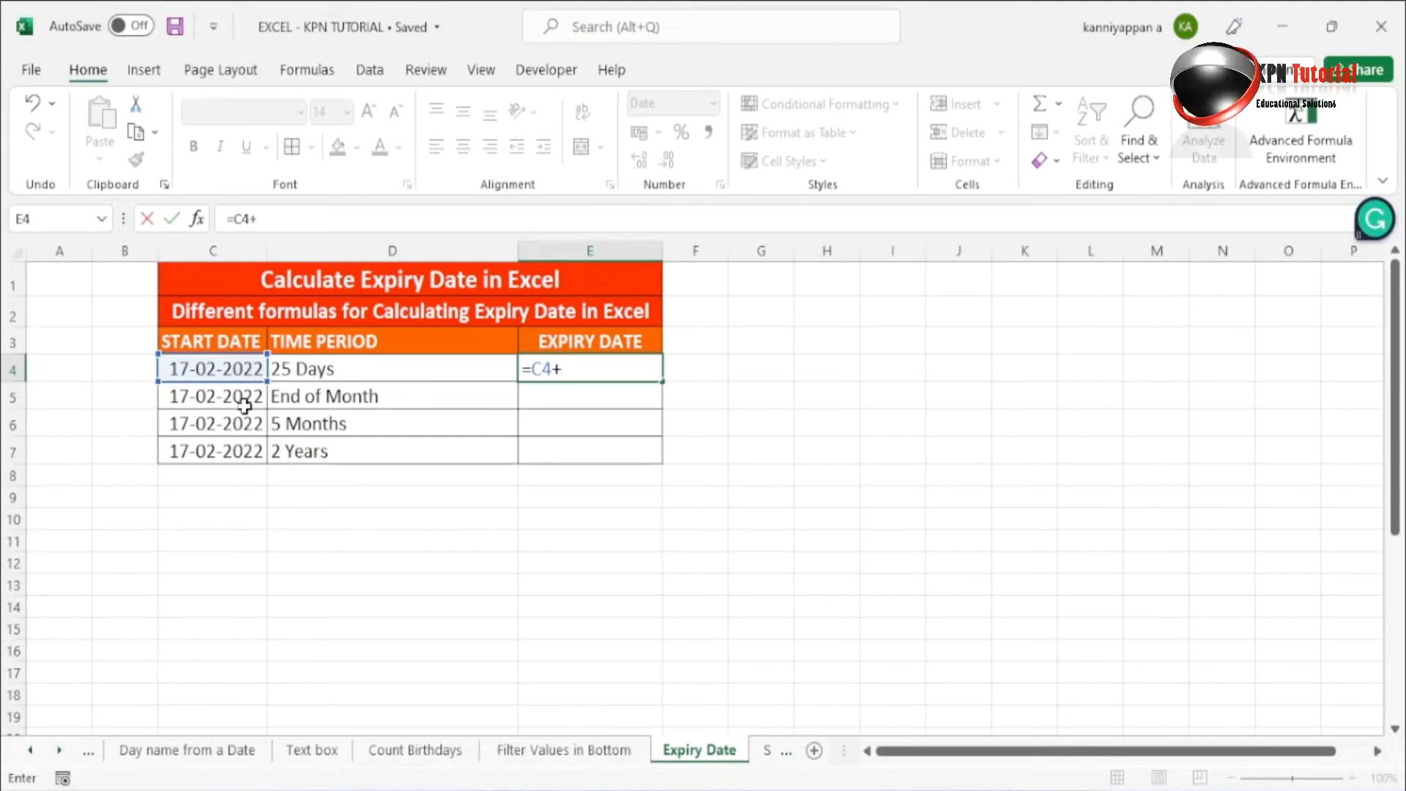
pyautogui.write('25')
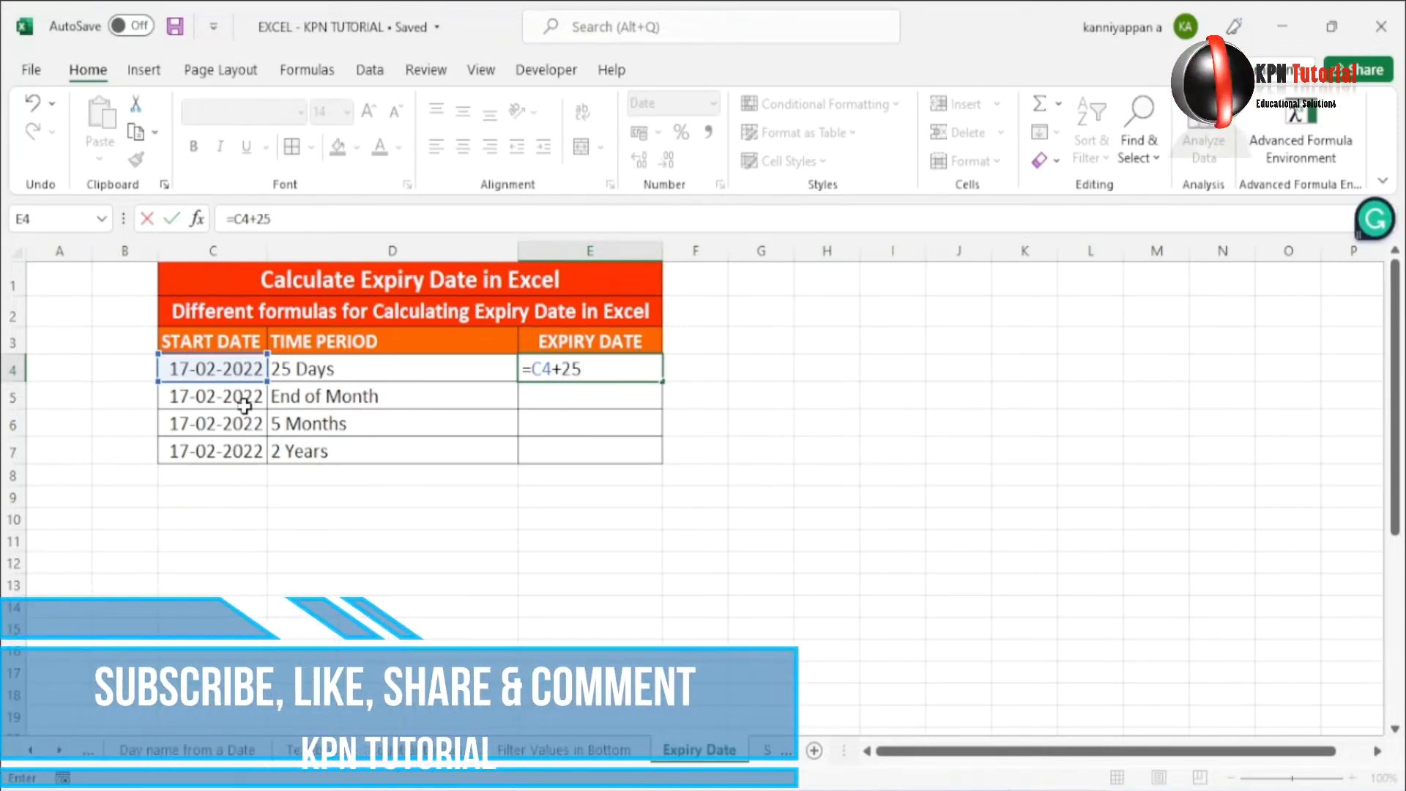
pyautogui.press('Return')
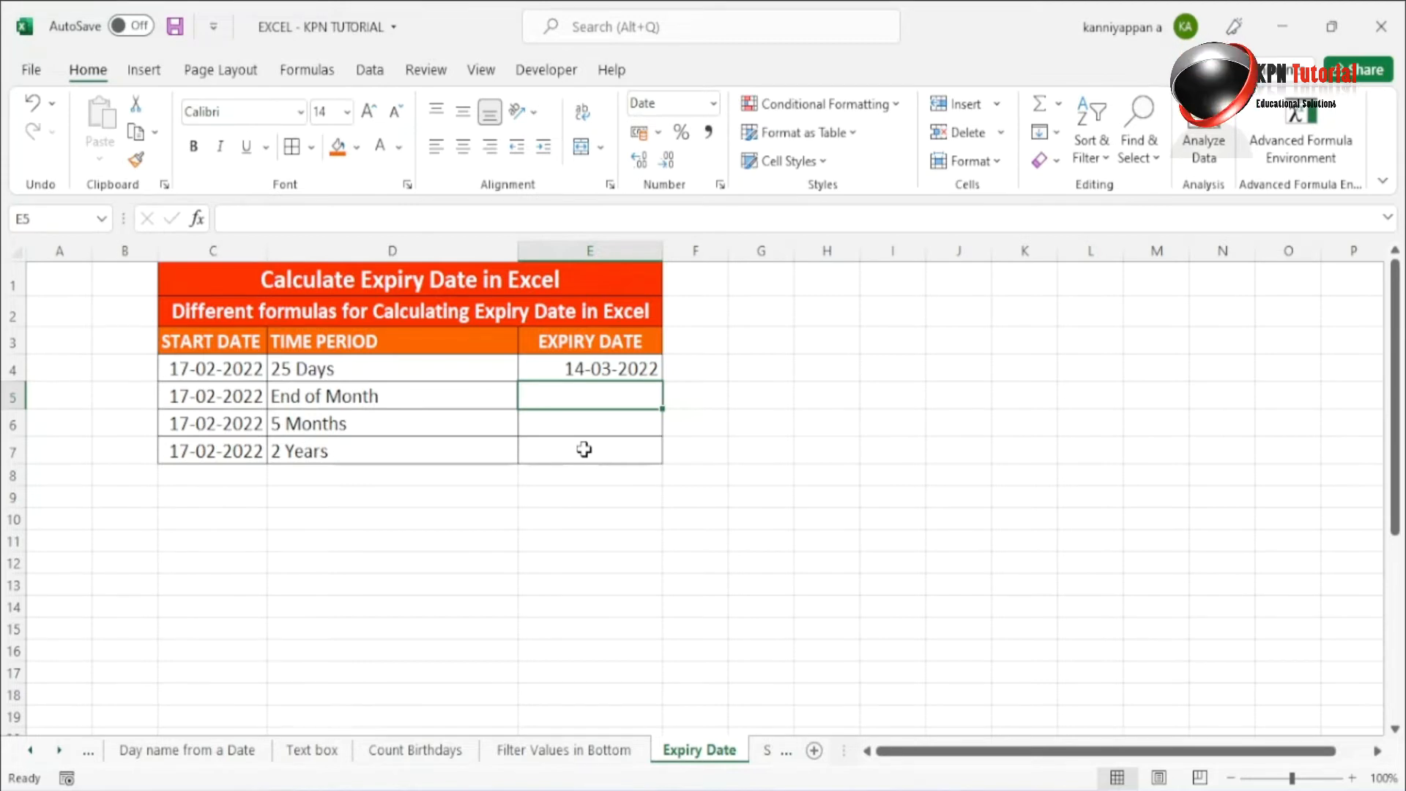
# Calculate the expiry date for the End of Month row in E5 with the formula =EOMONTH(C5,0).
pyautogui.write('=')
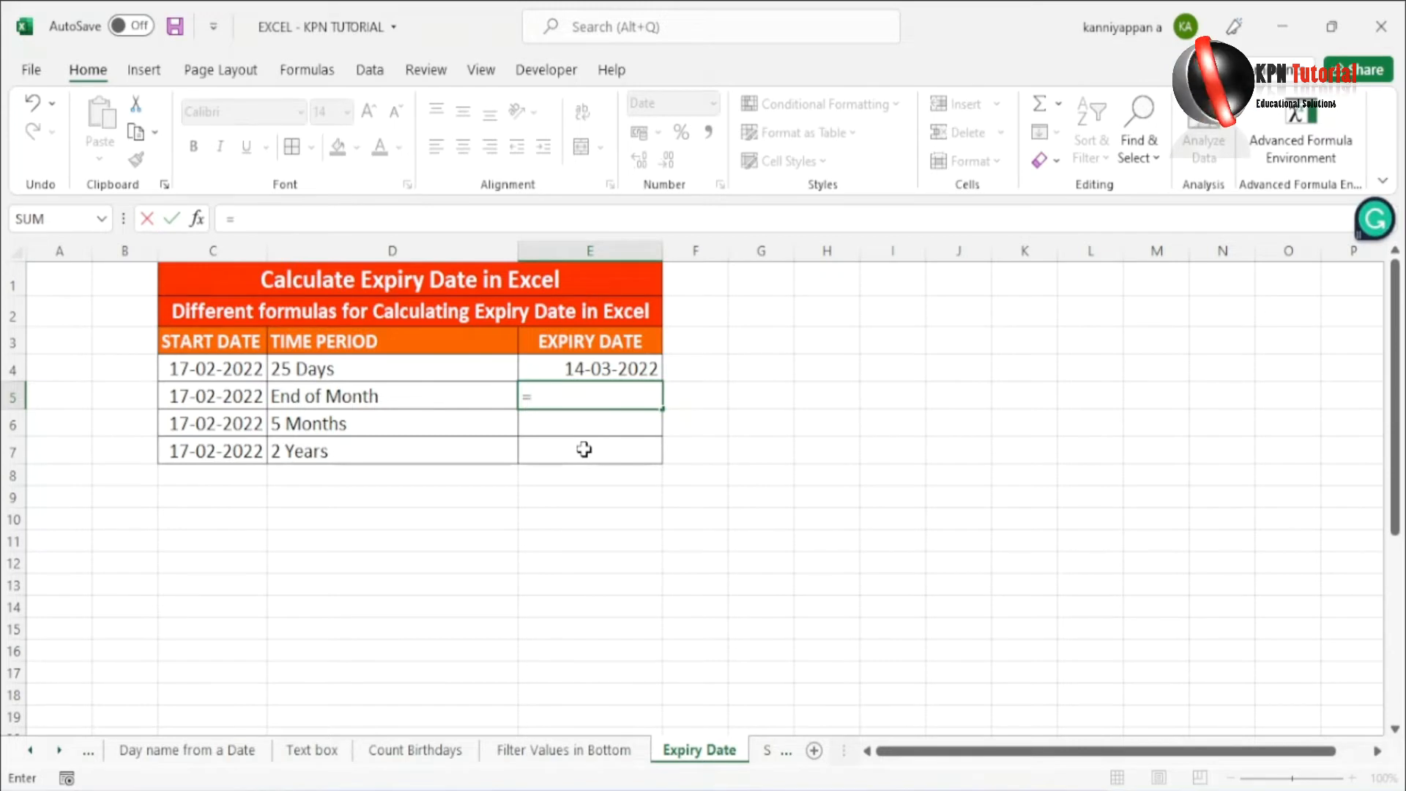
pyautogui.write('EO')
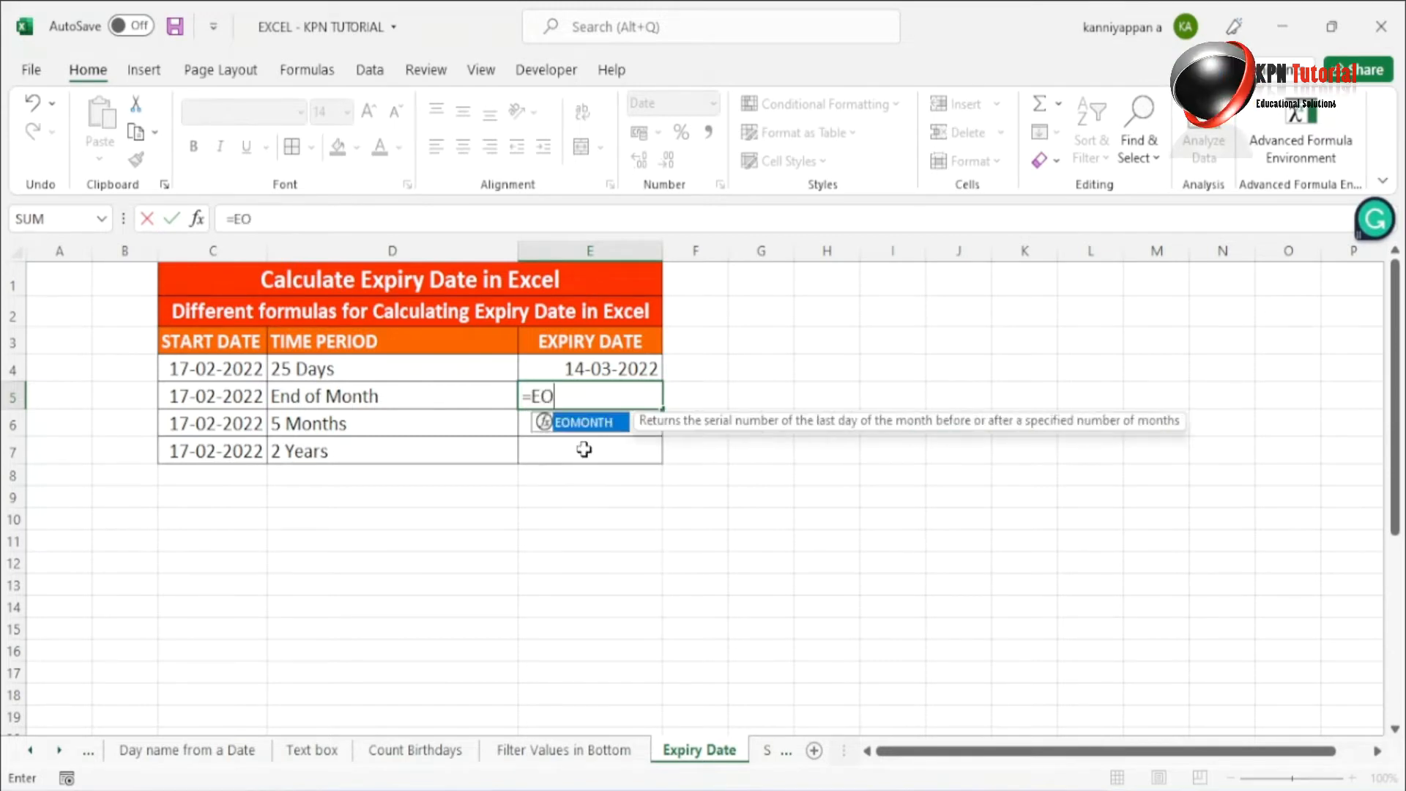
pyautogui.press('Tab')
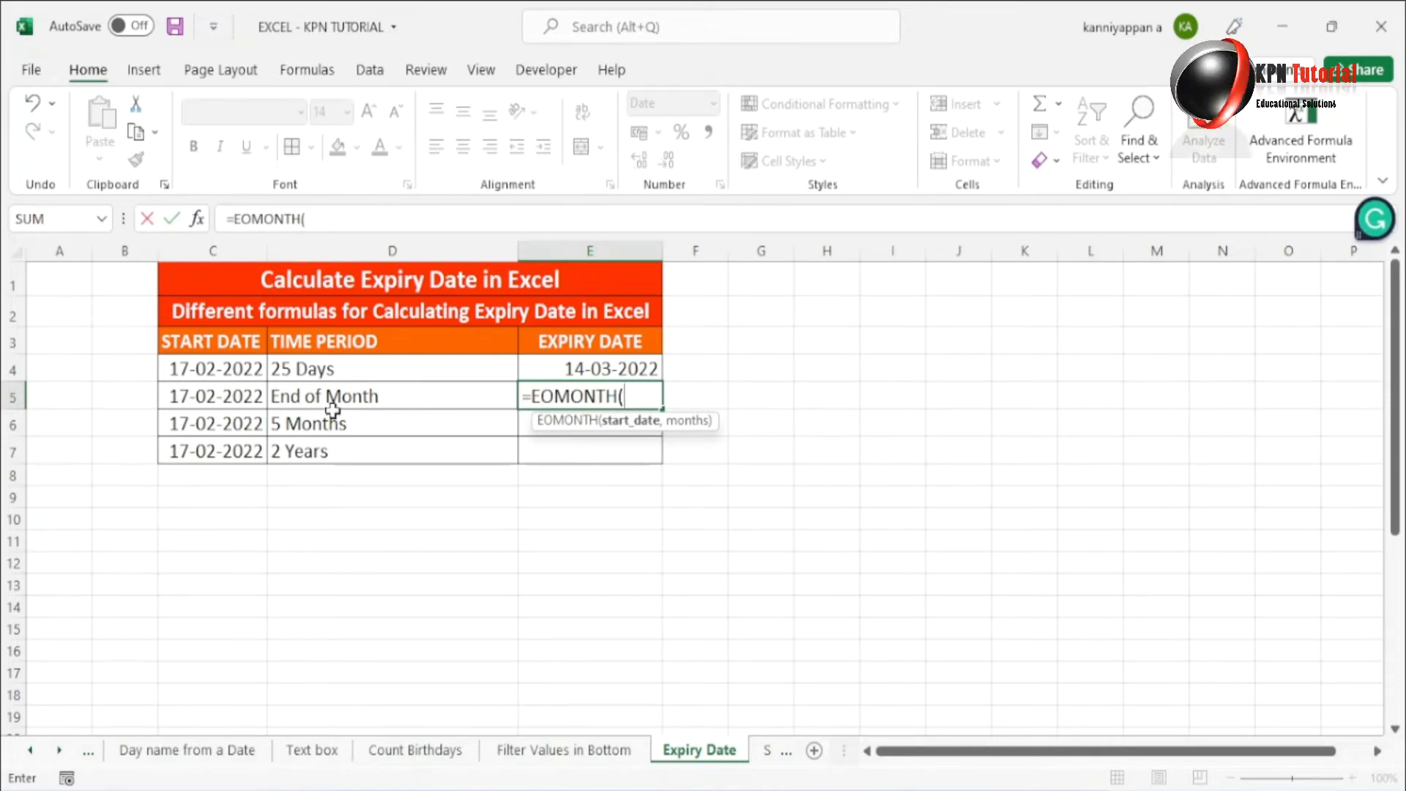
pyautogui.click(237, 394)
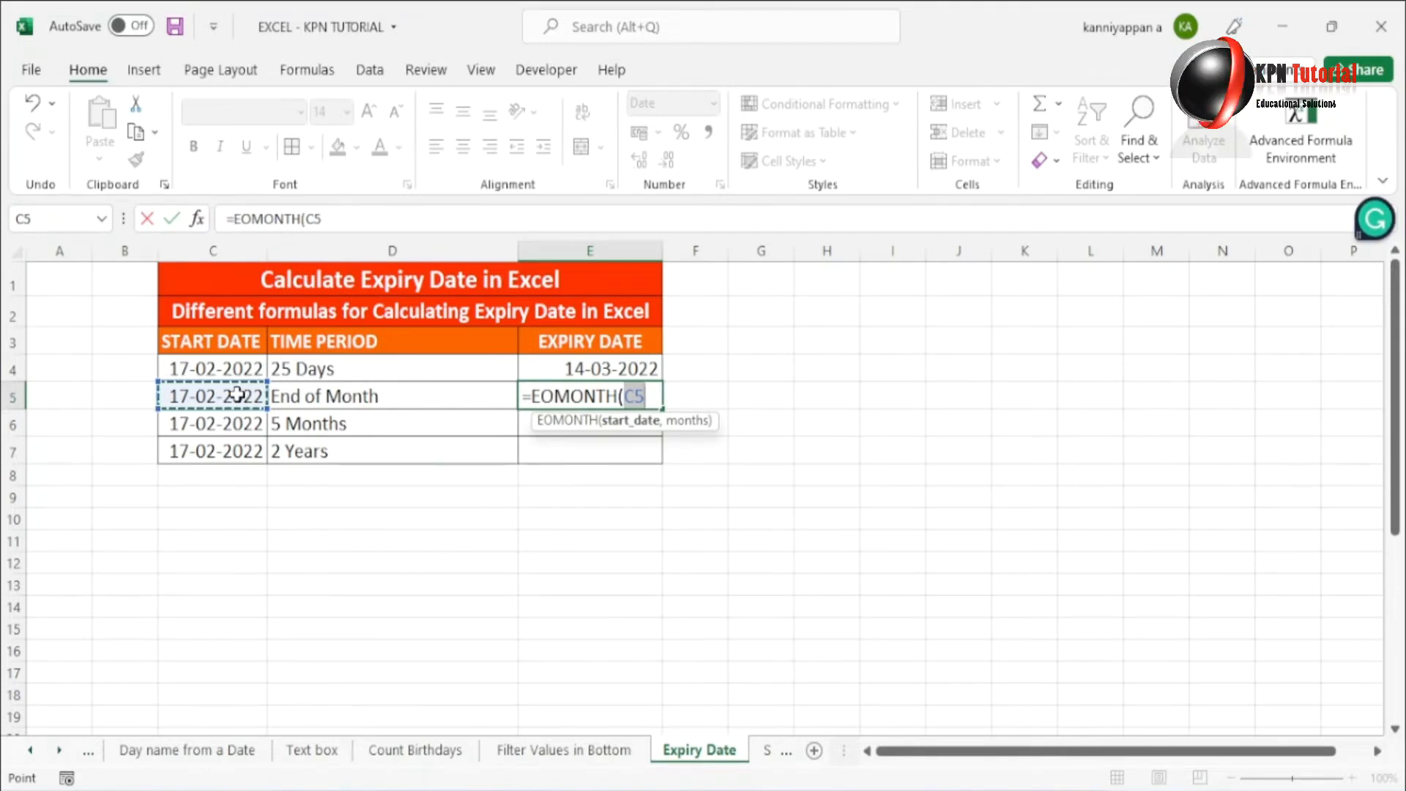
pyautogui.write(',0)')
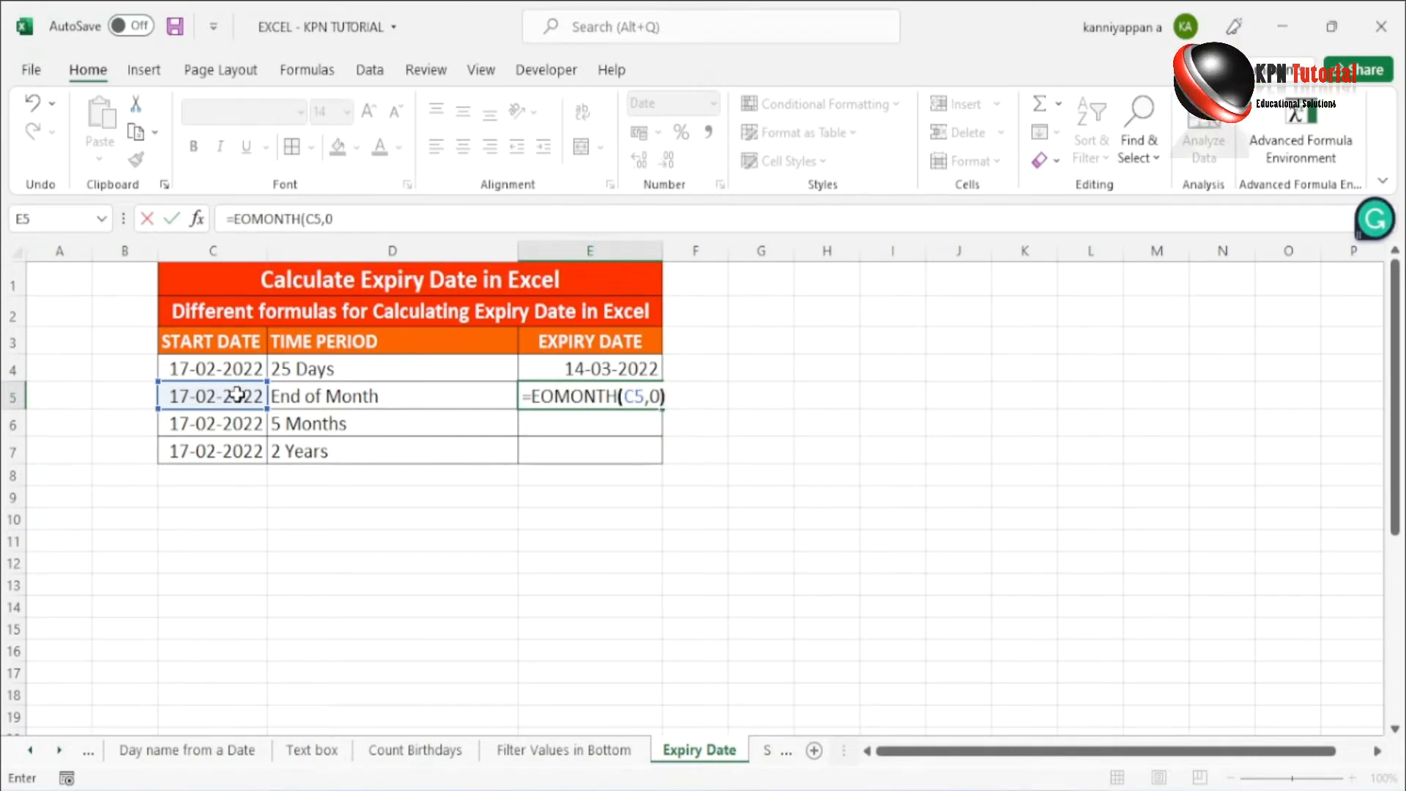
pyautogui.press('Return')
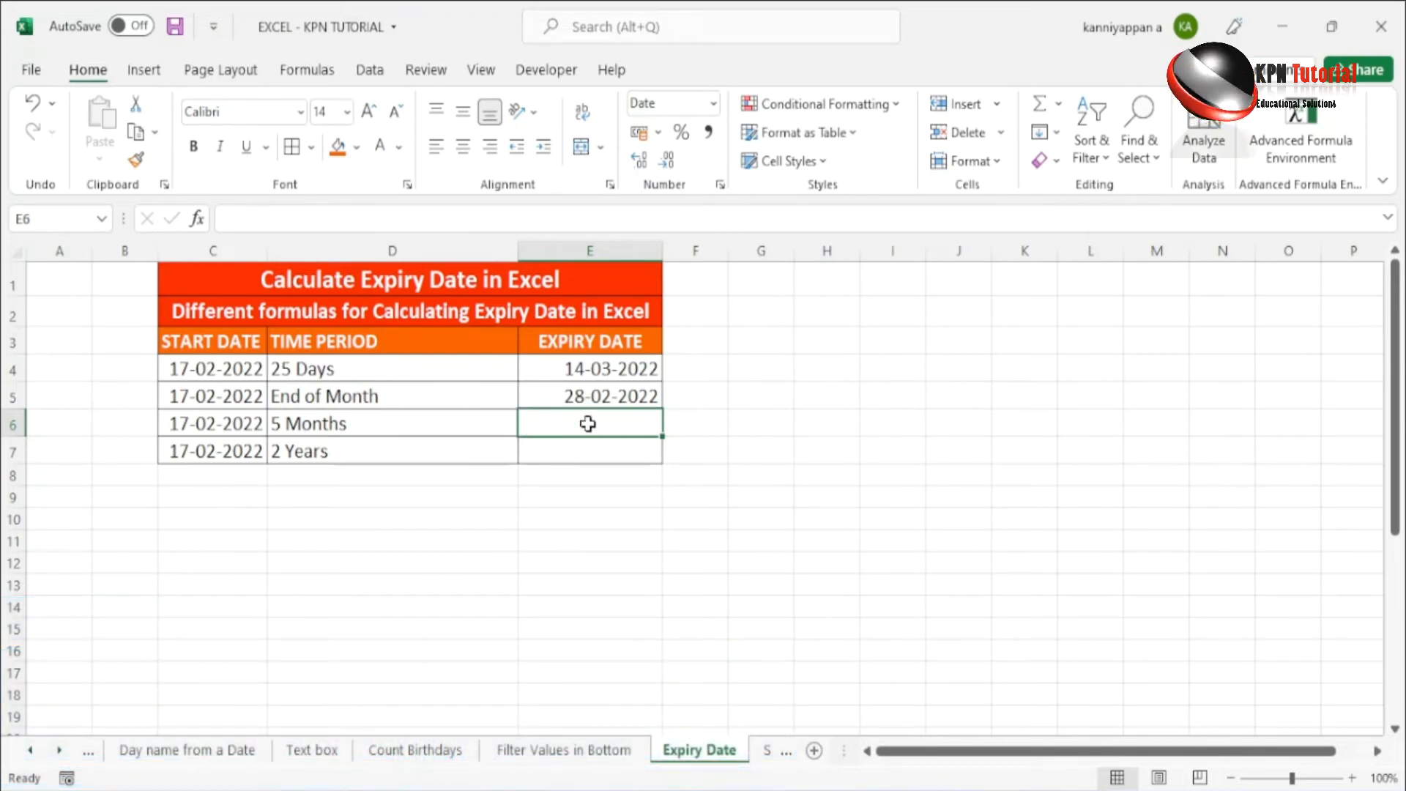
# Set the start date of the End of Month row in C5 to 01-02-2022.
pyautogui.click(198, 398)
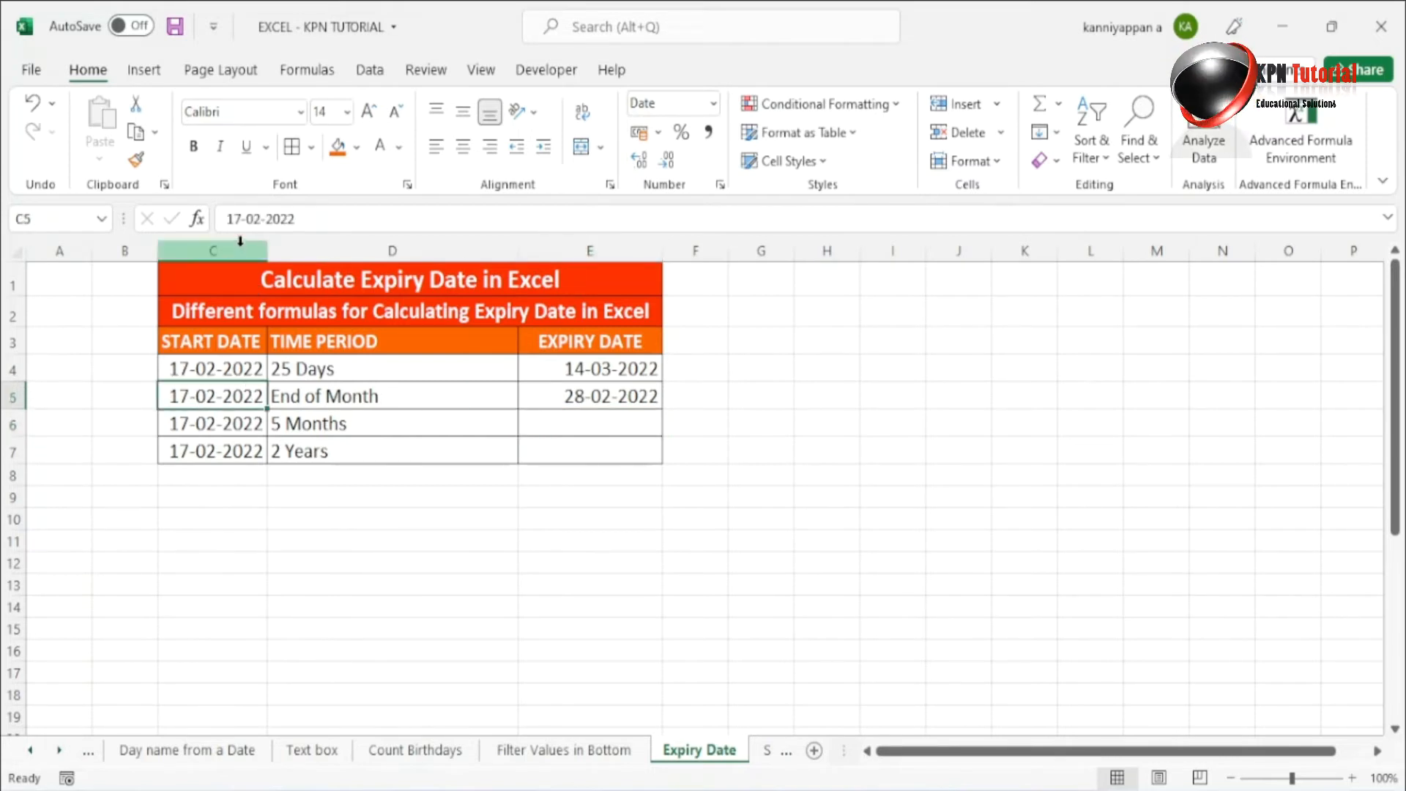
pyautogui.write('01')
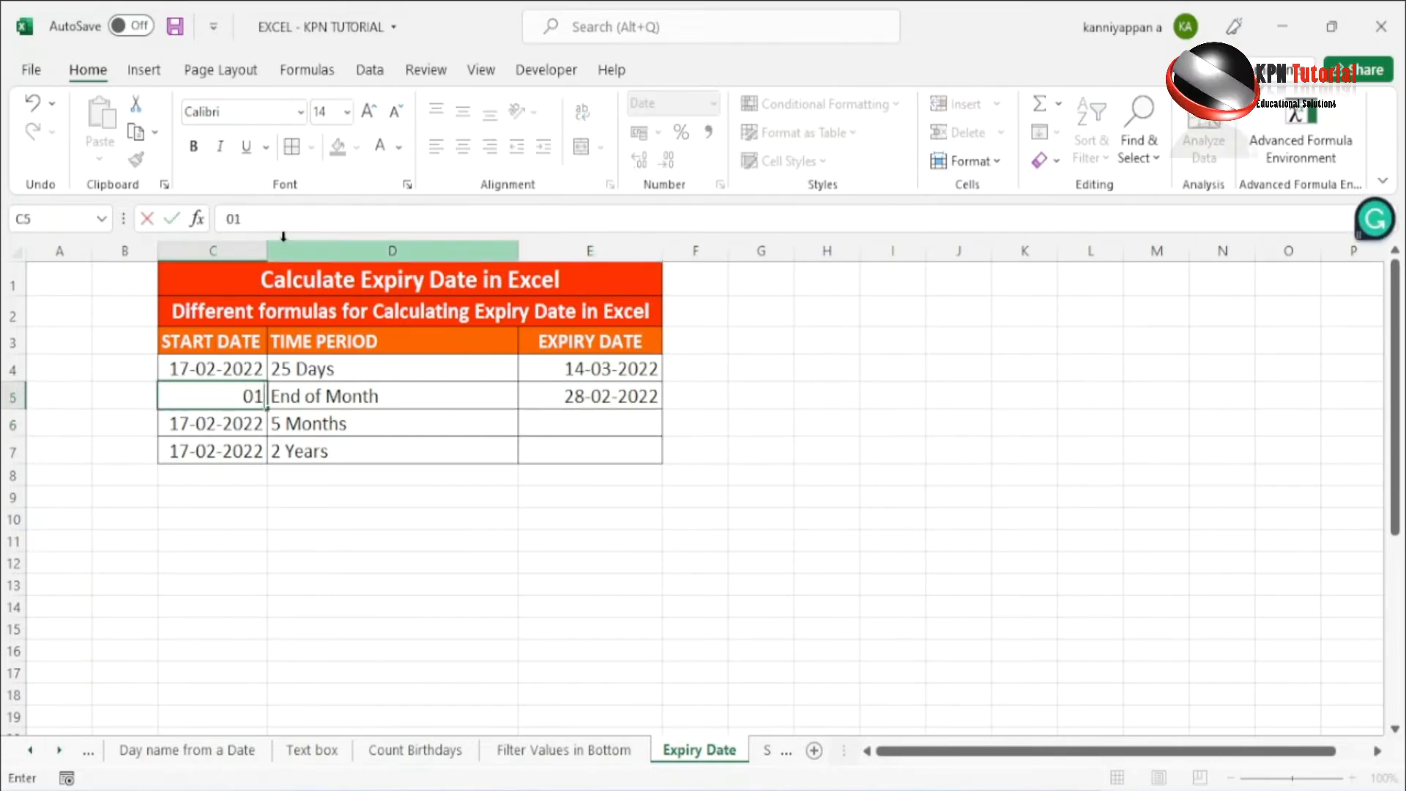
pyautogui.write('-02-2022')
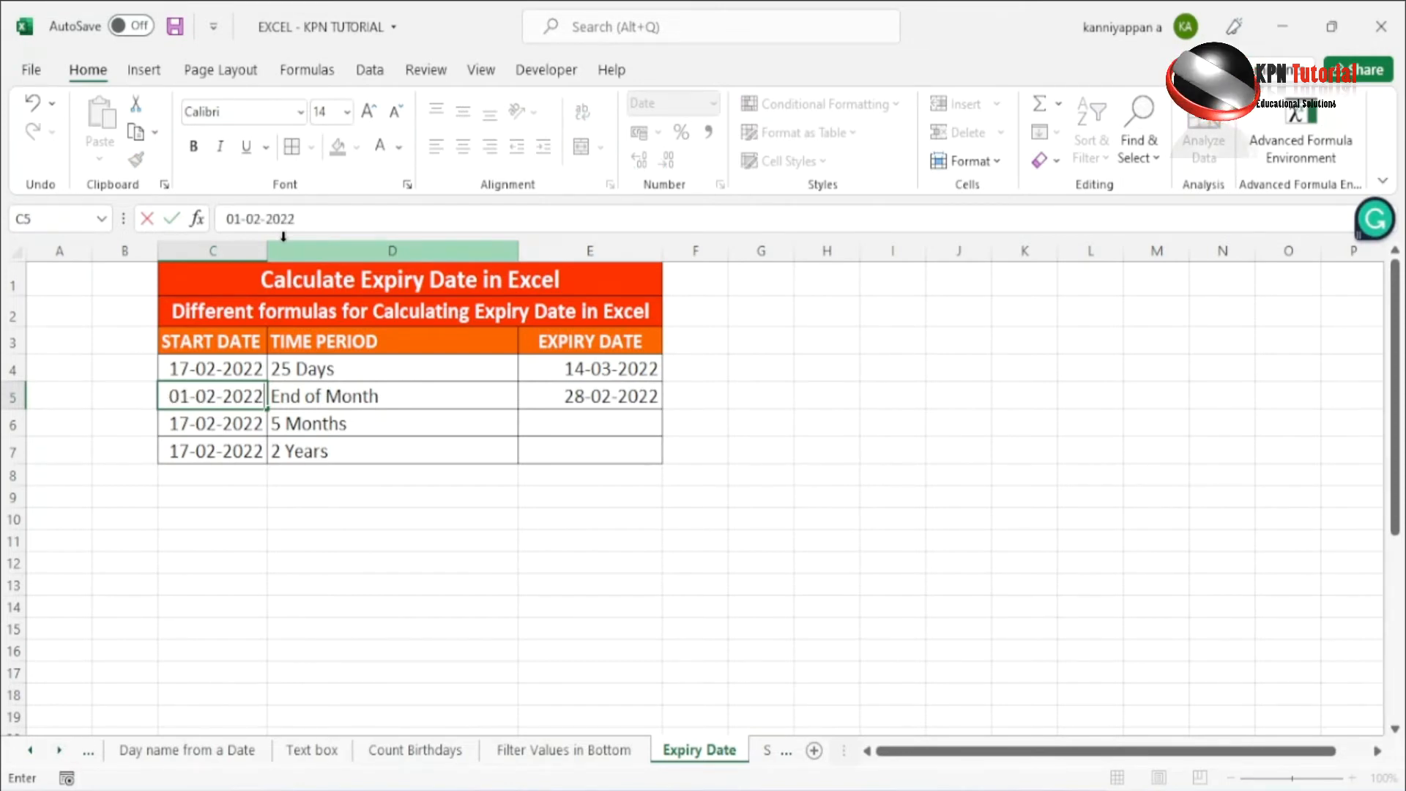
pyautogui.press('Return')
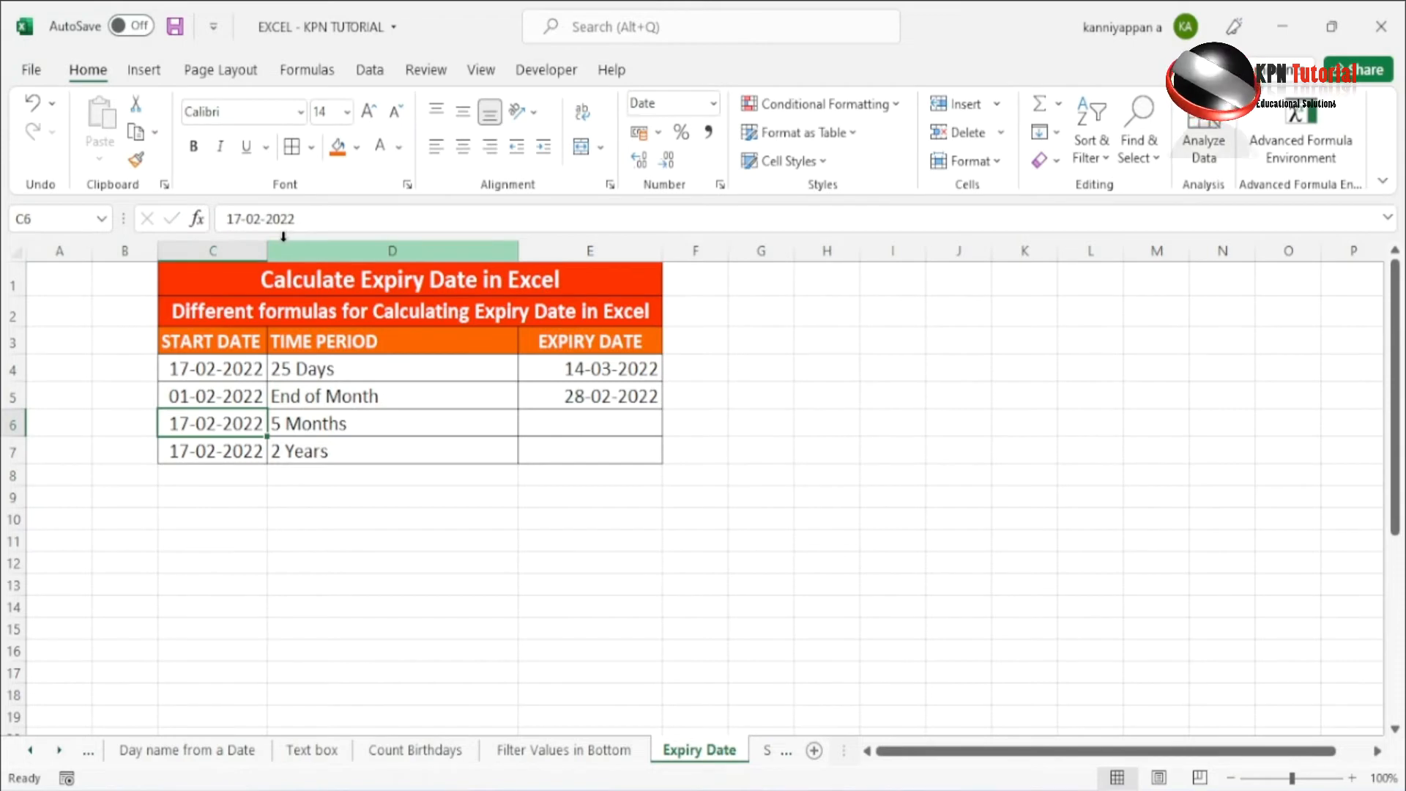
# Set the start date of the End of Month row in C5 to 25-02-2022.
pyautogui.click(198, 395)
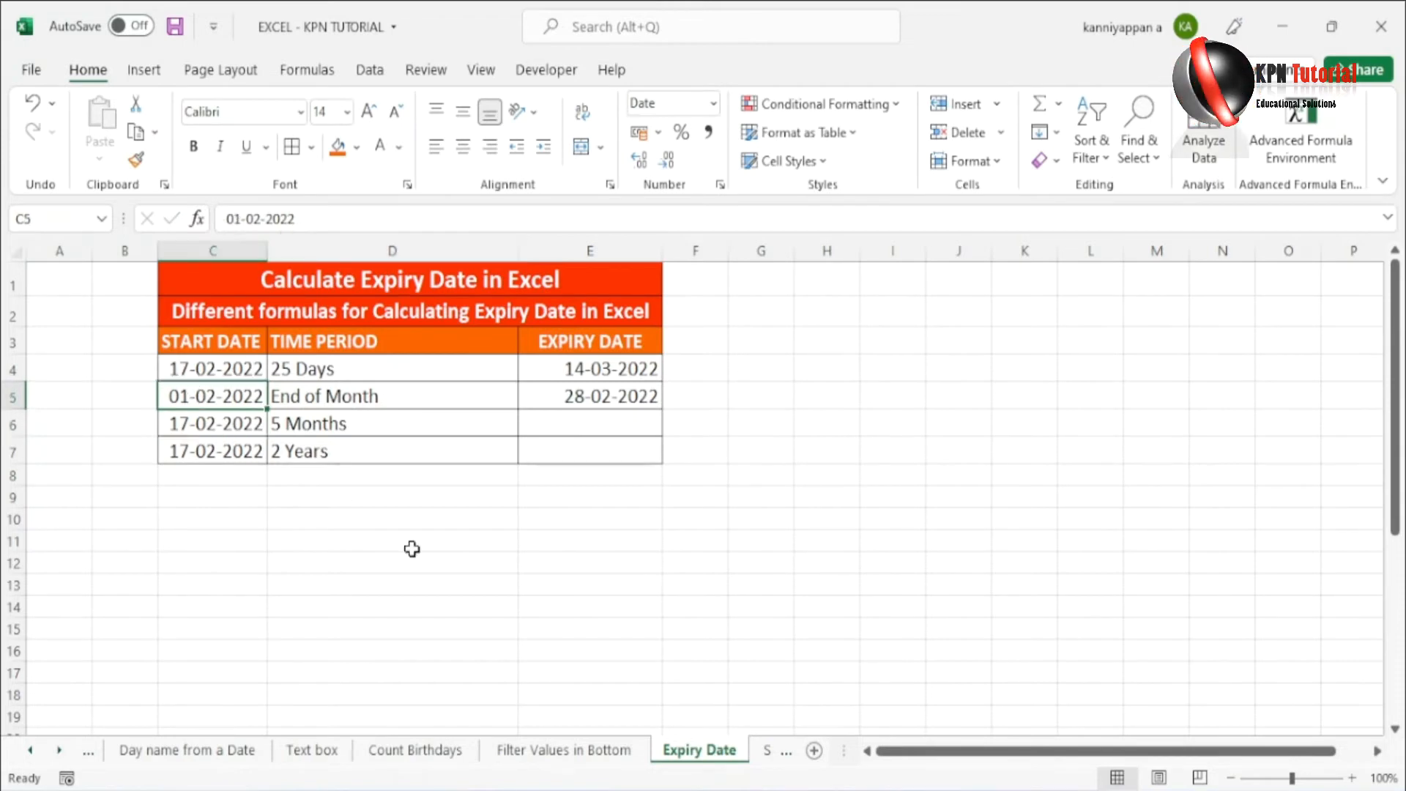
pyautogui.write('25-')
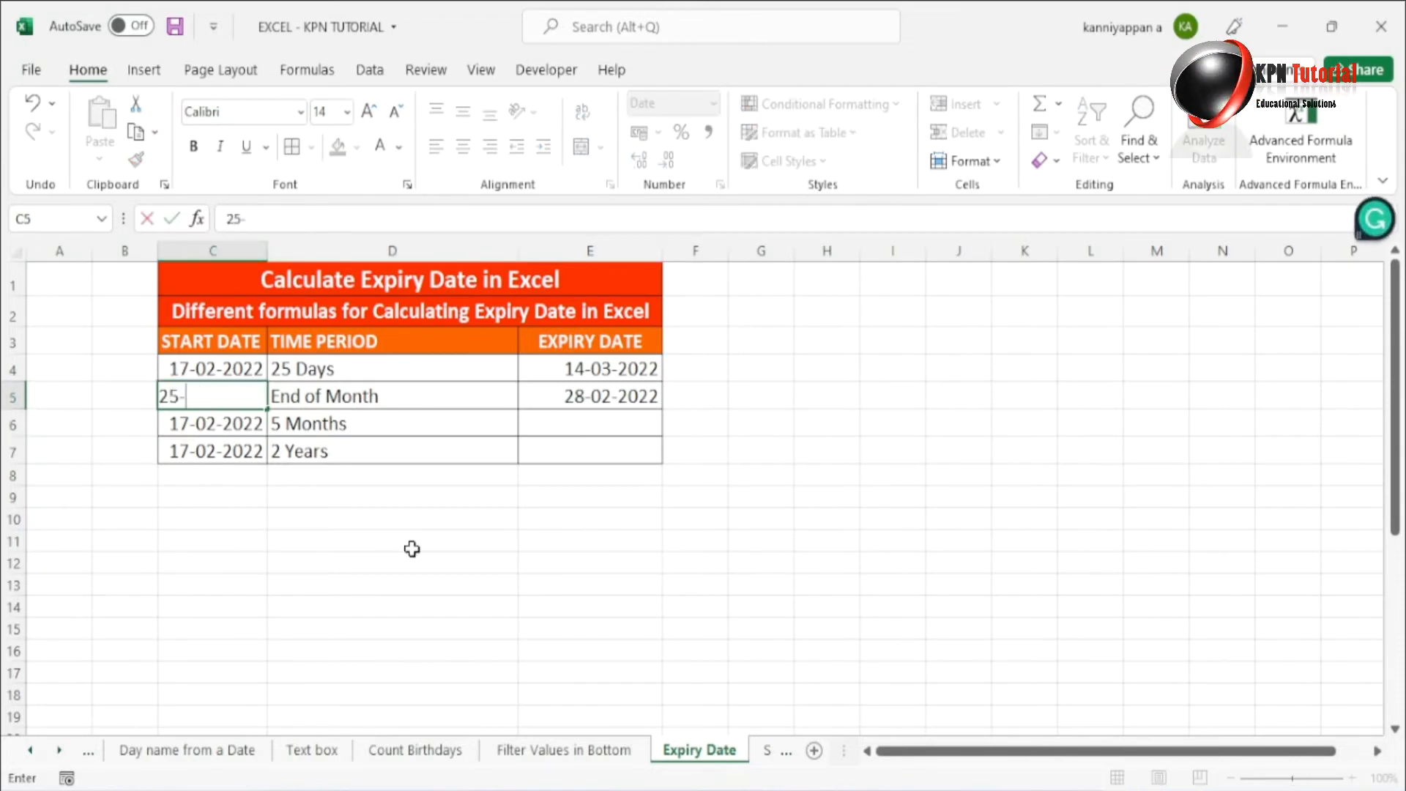
pyautogui.write('02-2022')
pyautogui.press('Return')
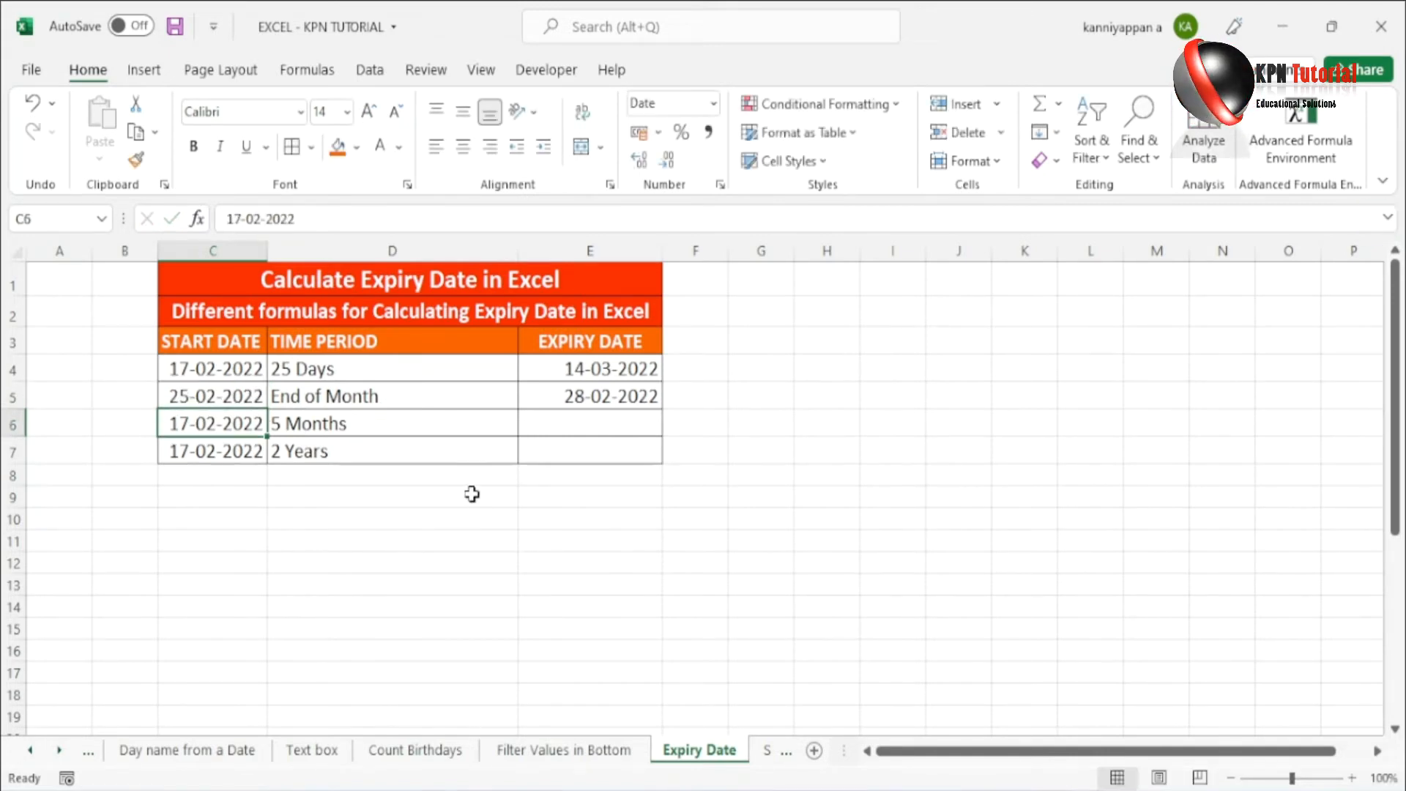
# Check the End of Month row's time period and expiry formula, and undo and redo the start date changes in C5.
pyautogui.click(340, 399)
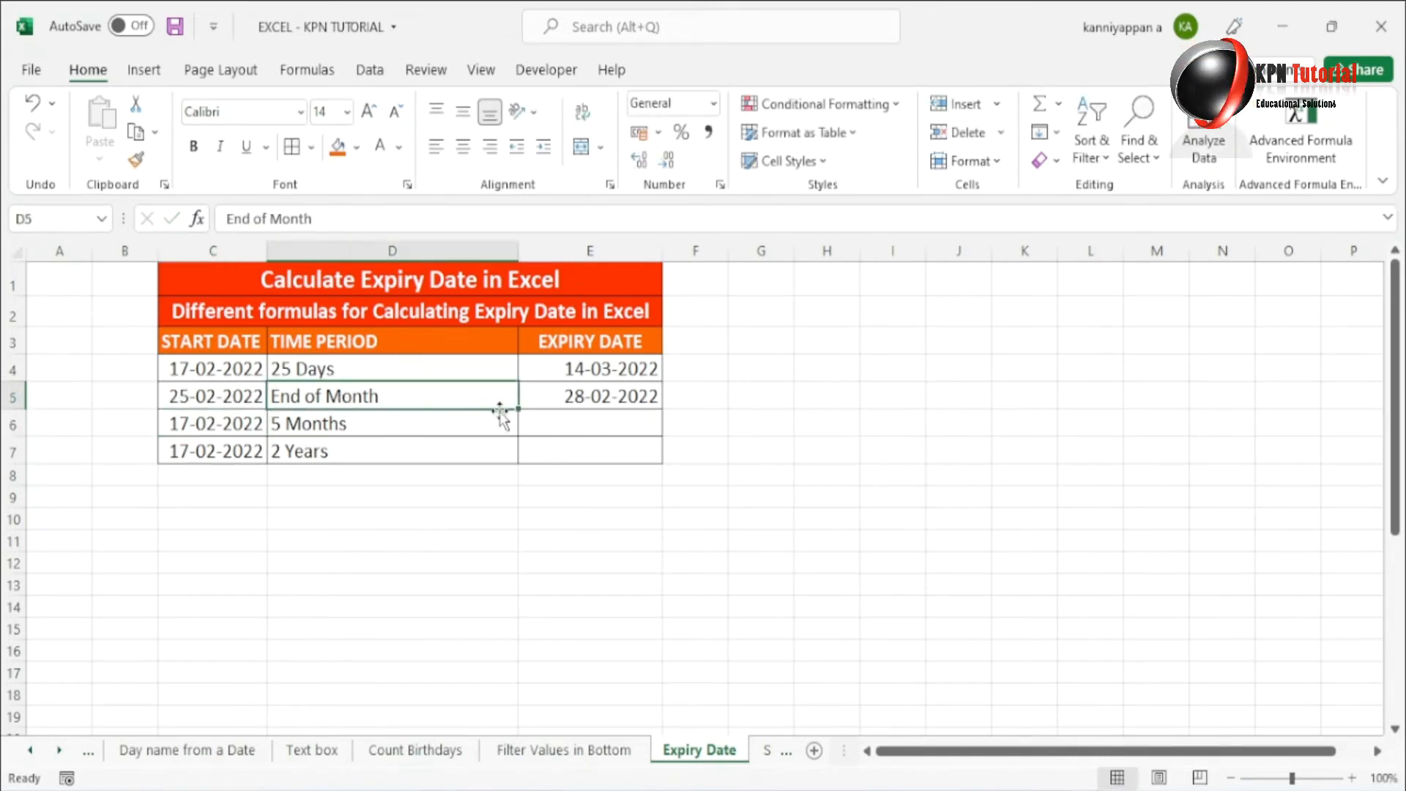
pyautogui.click(586, 398)
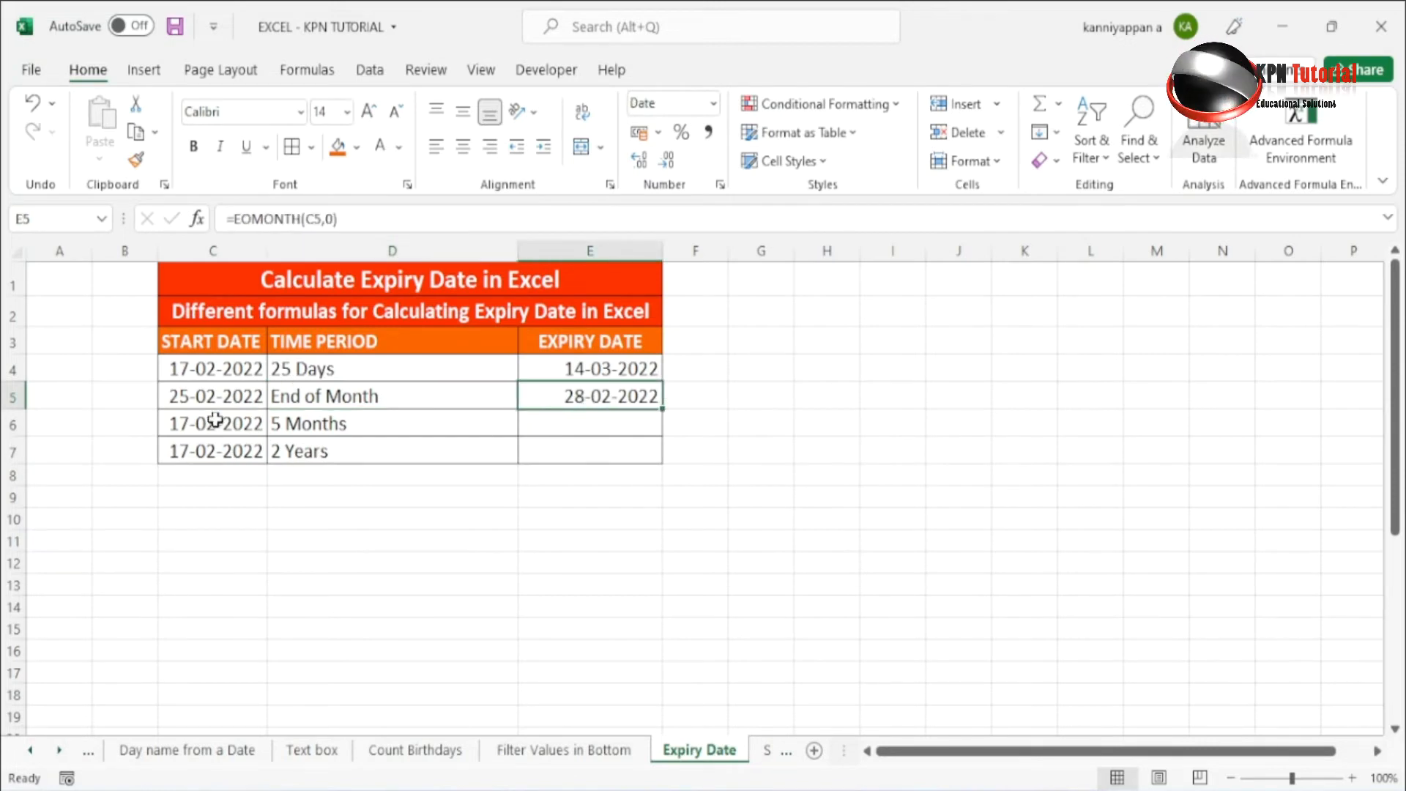
pyautogui.click(222, 398)
pyautogui.hotkey('ctrl', 'z')
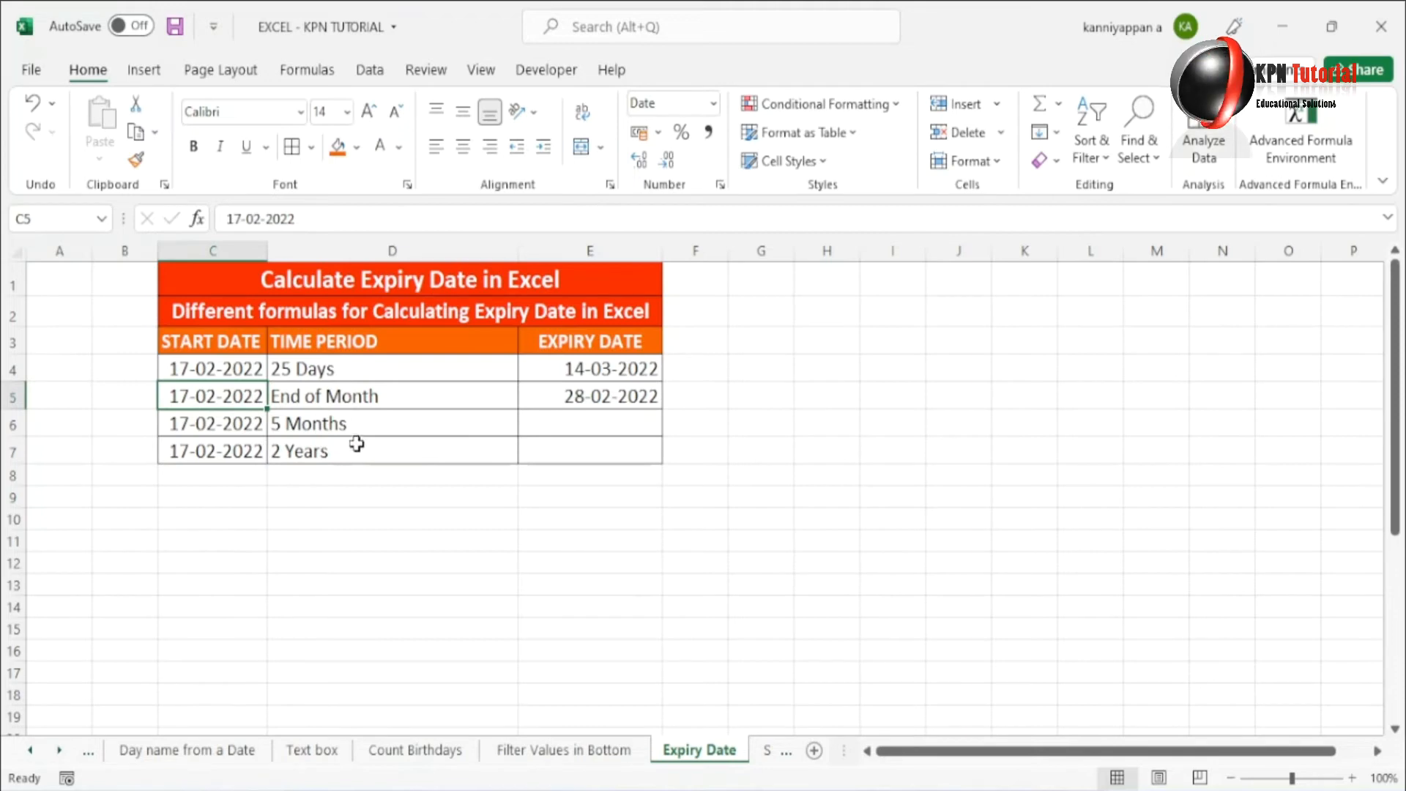
pyautogui.hotkey('ctrl', 'y')
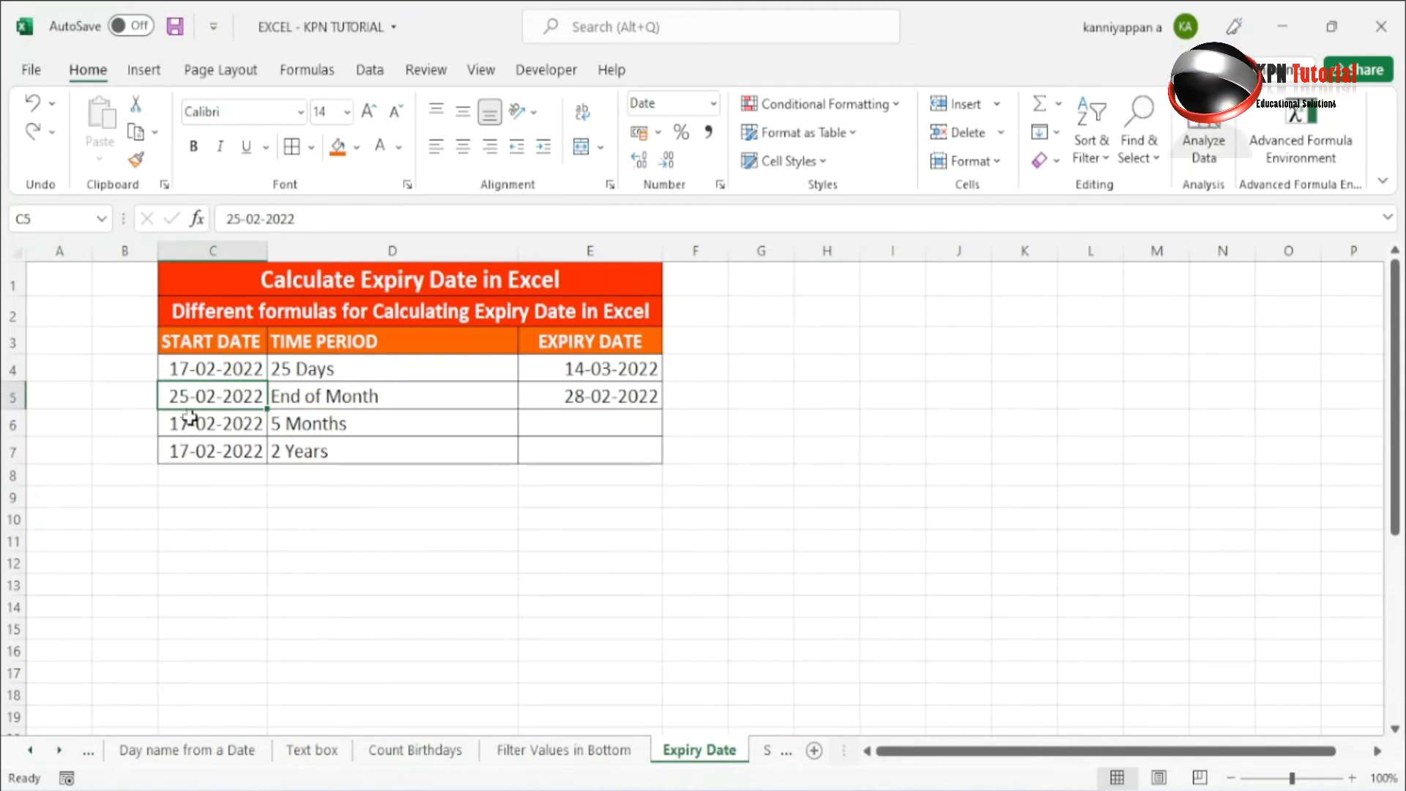
# Calculate the expiry date for the 5 Months row in E6 with the formula =EDATE(C6,5).
pyautogui.click(568, 428)
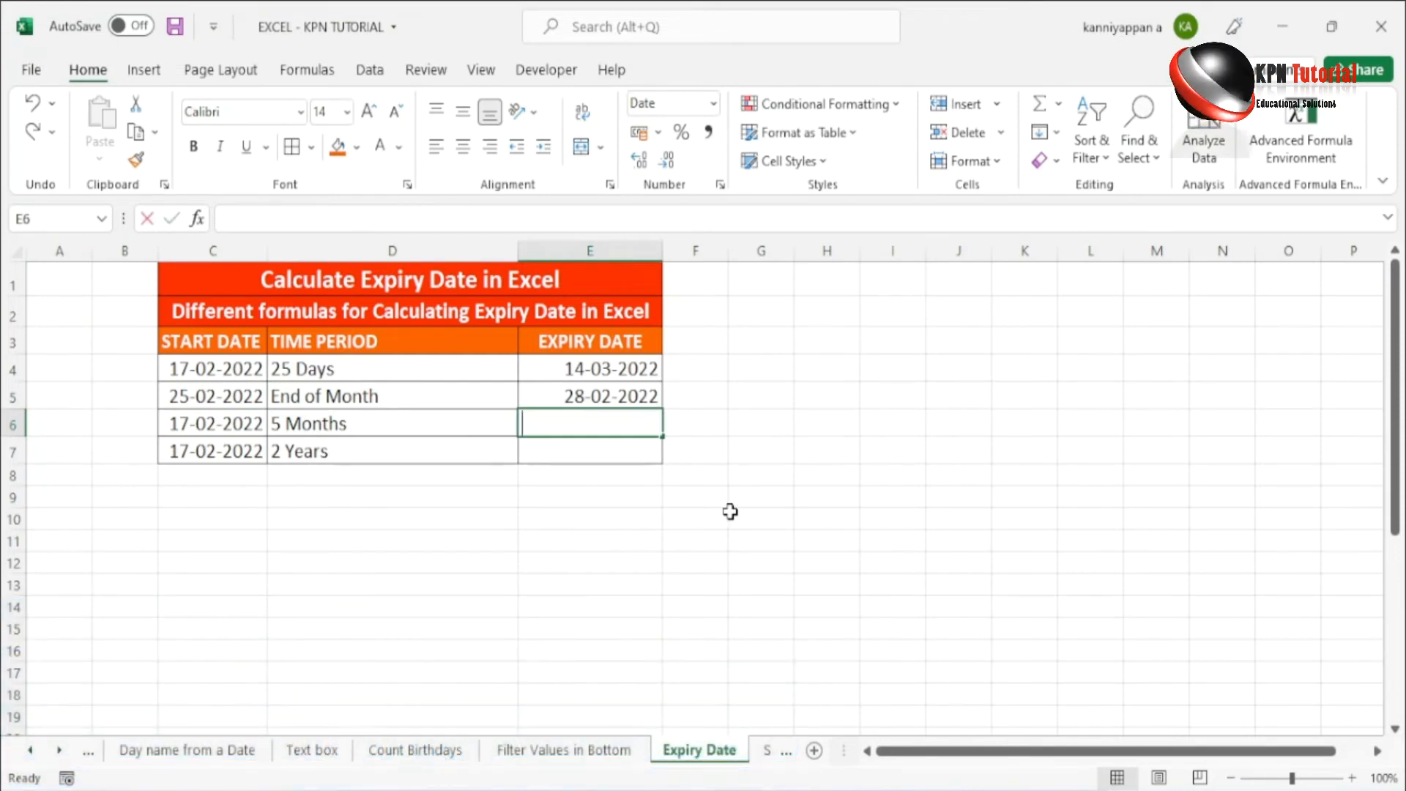
pyautogui.write('=EDAT')
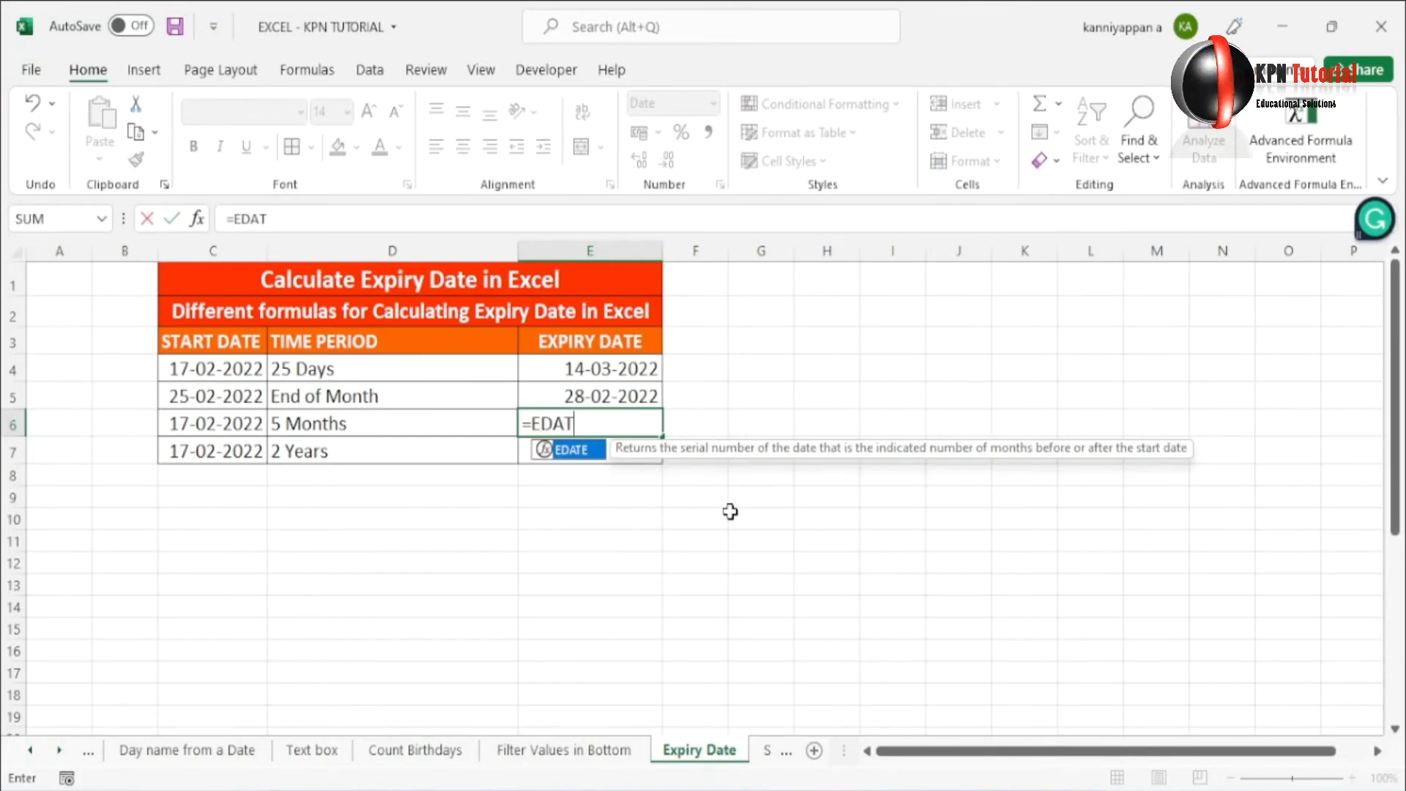
pyautogui.press('Tab')
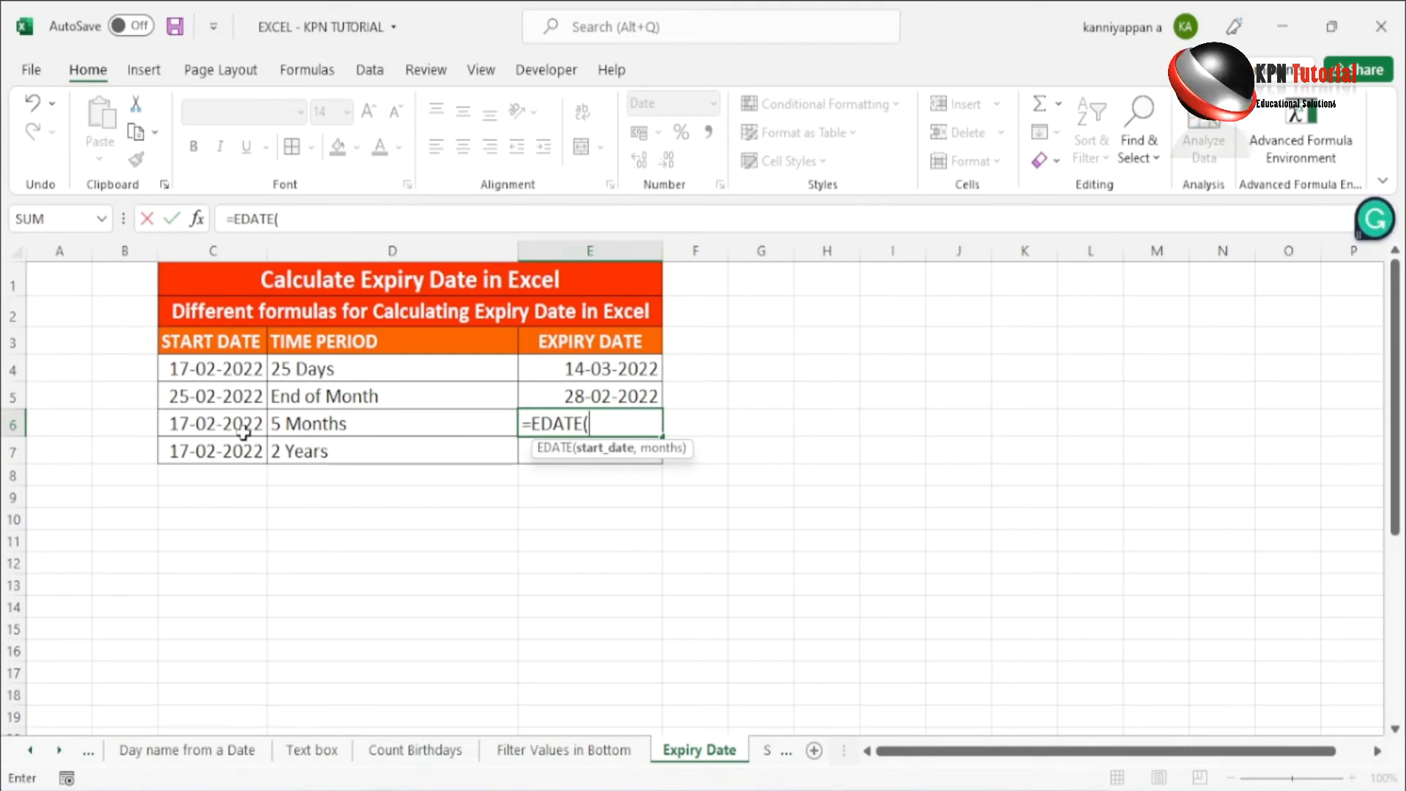
pyautogui.click(187, 423)
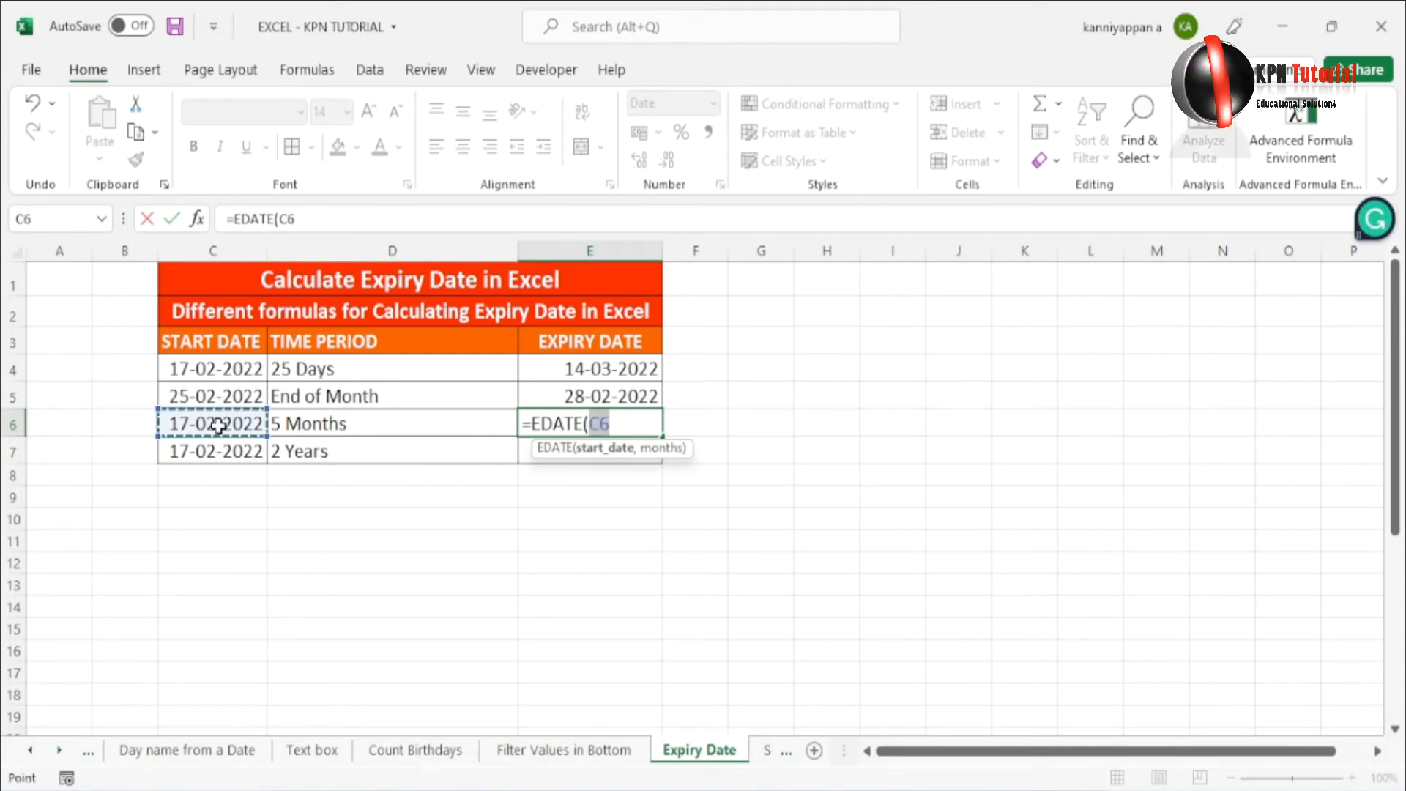
pyautogui.write(',')
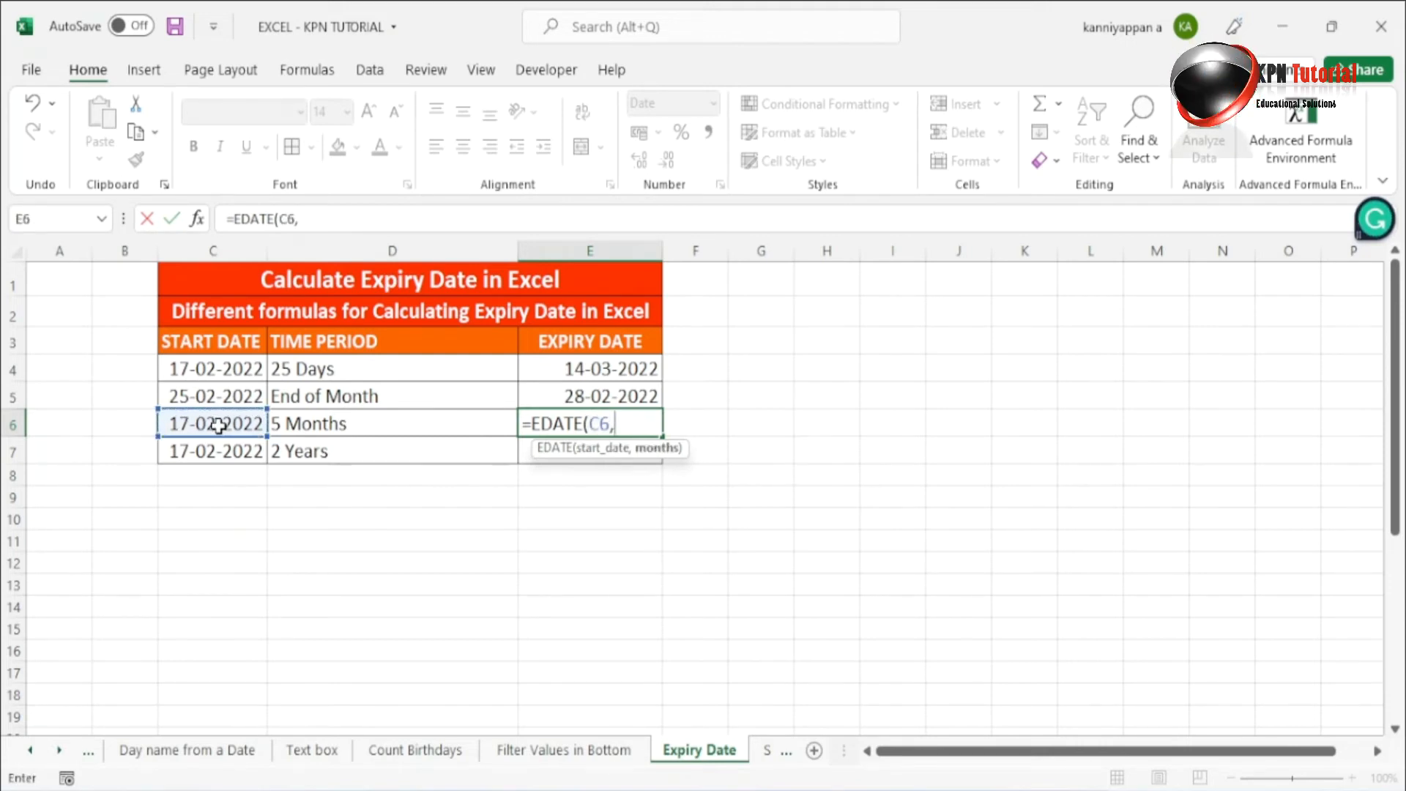
pyautogui.write('5)')
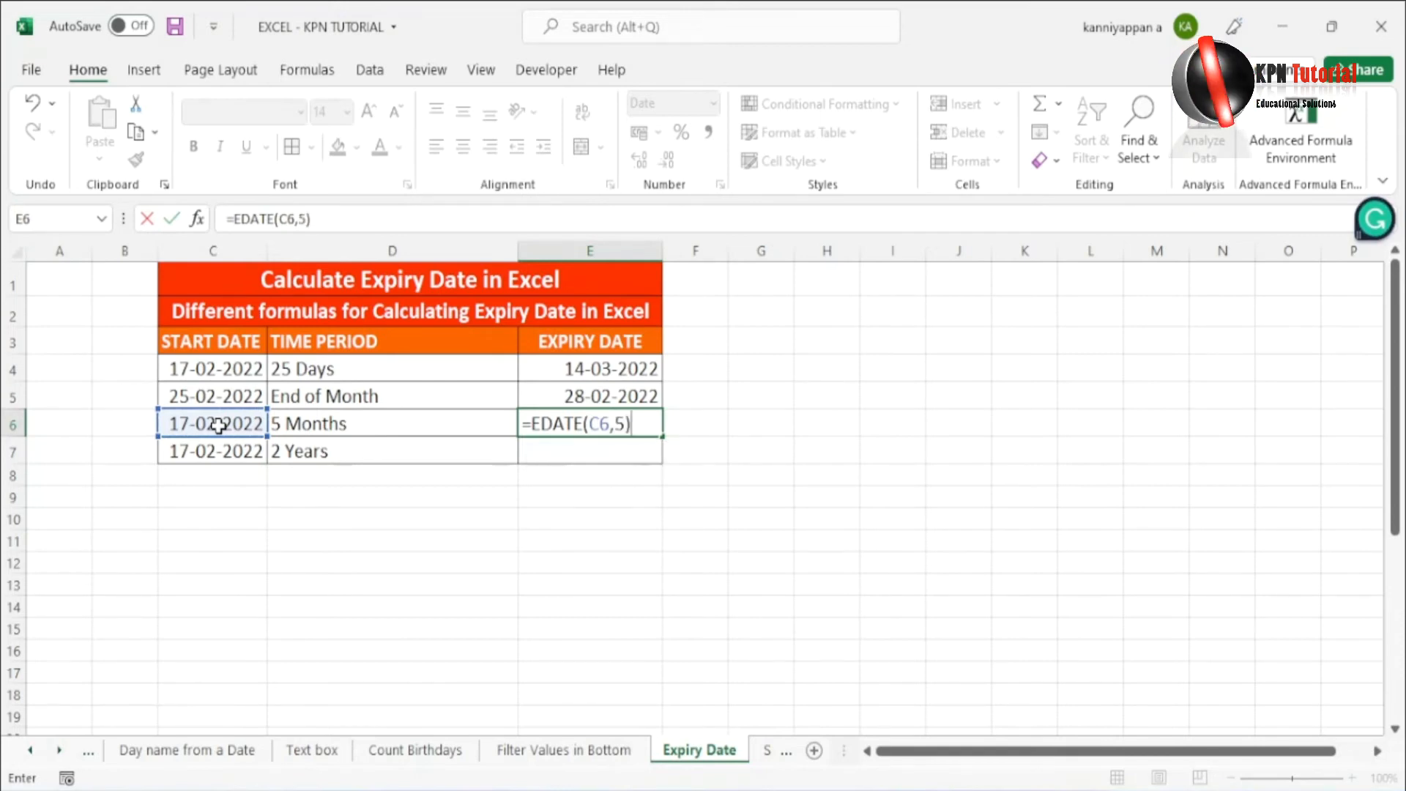
pyautogui.press('Return')
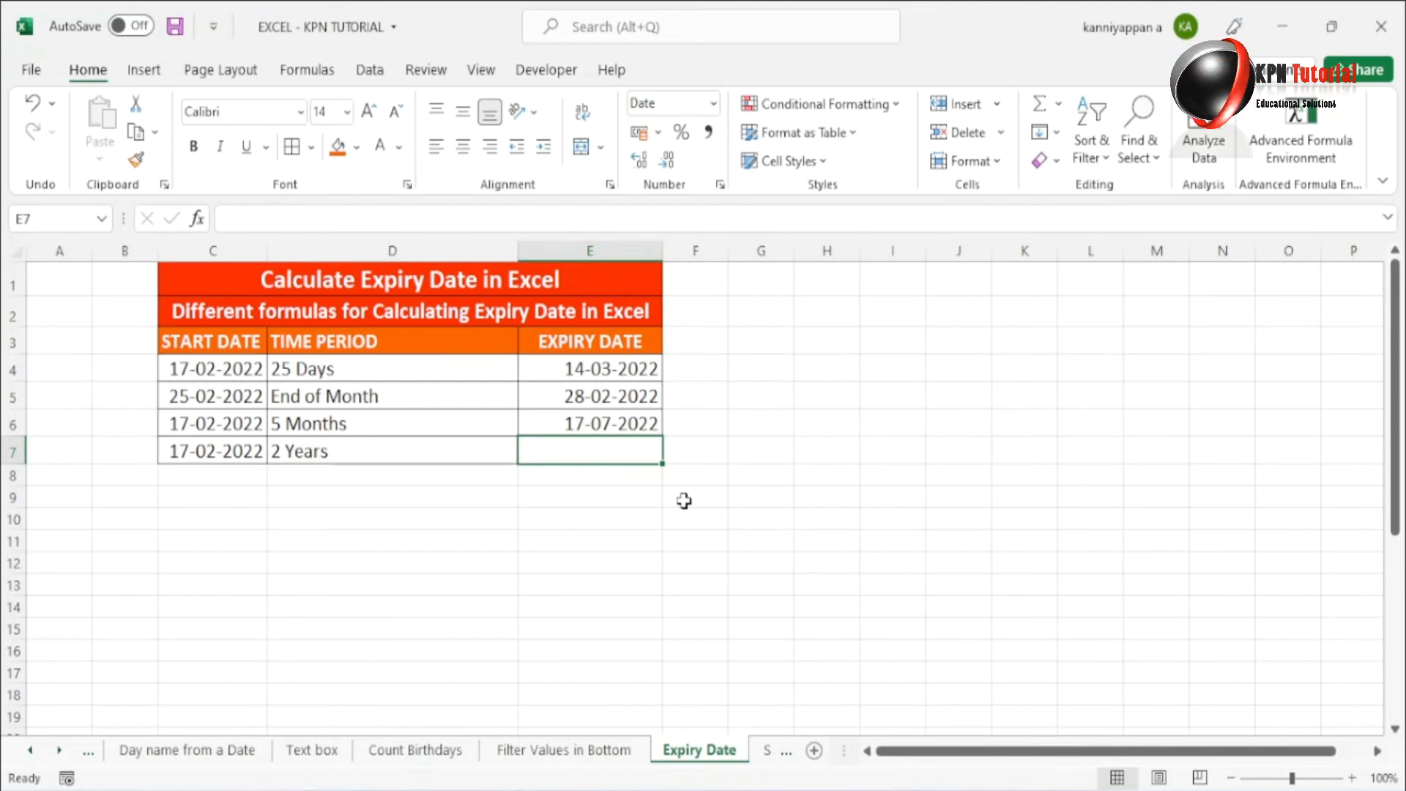
# Calculate the expiry date for the 2 Years row in E7 with the formula =EDATE(C7,24).
pyautogui.write('=')
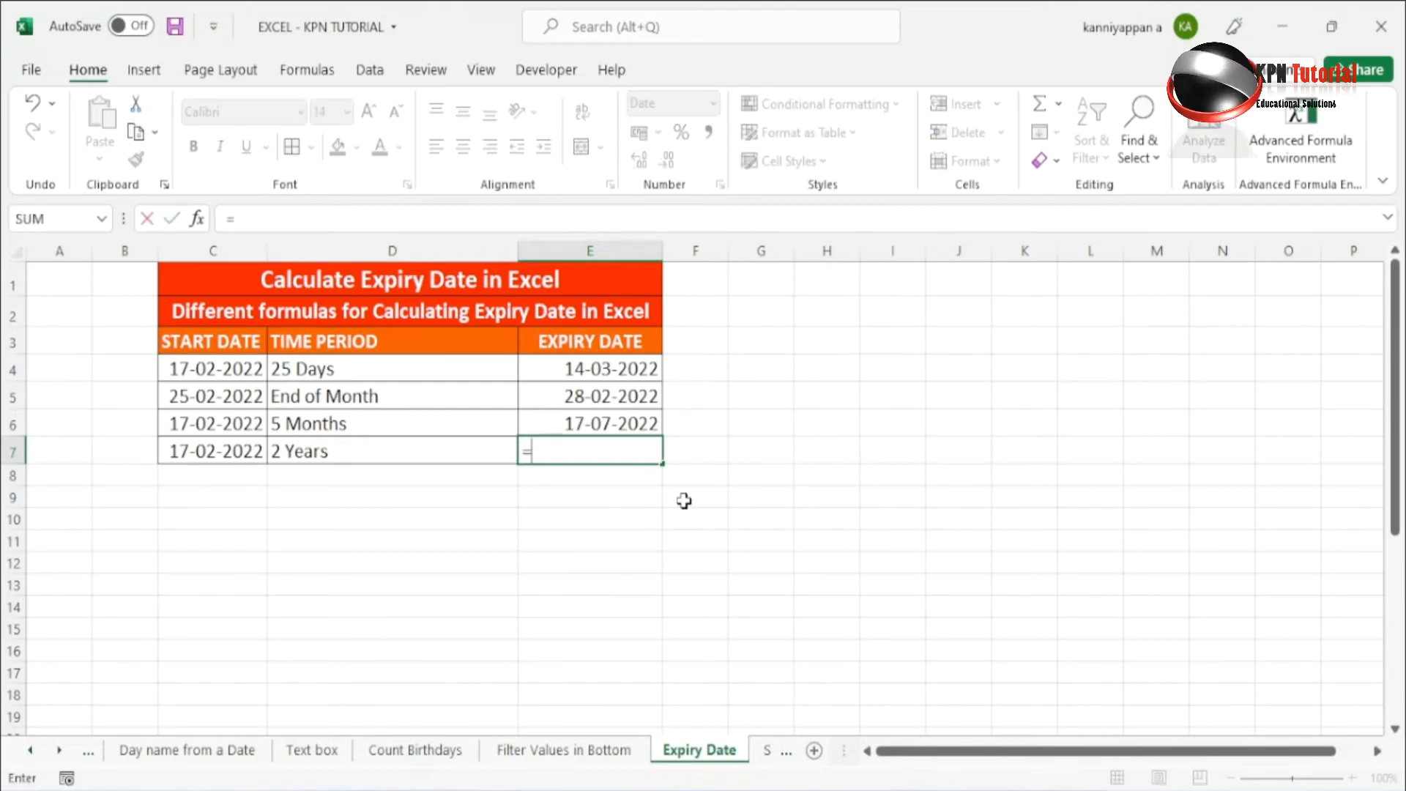
pyautogui.write('EDATE')
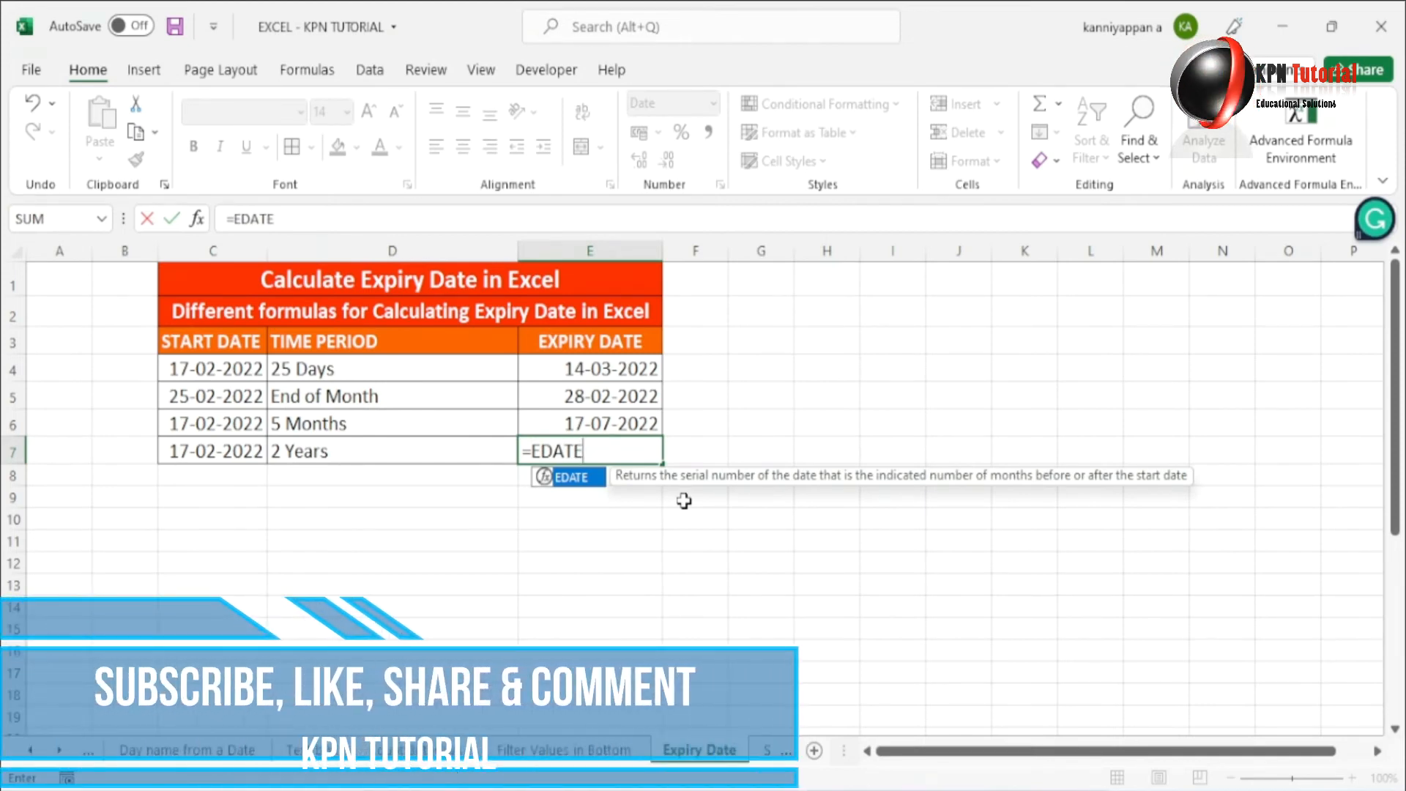
pyautogui.write('(')
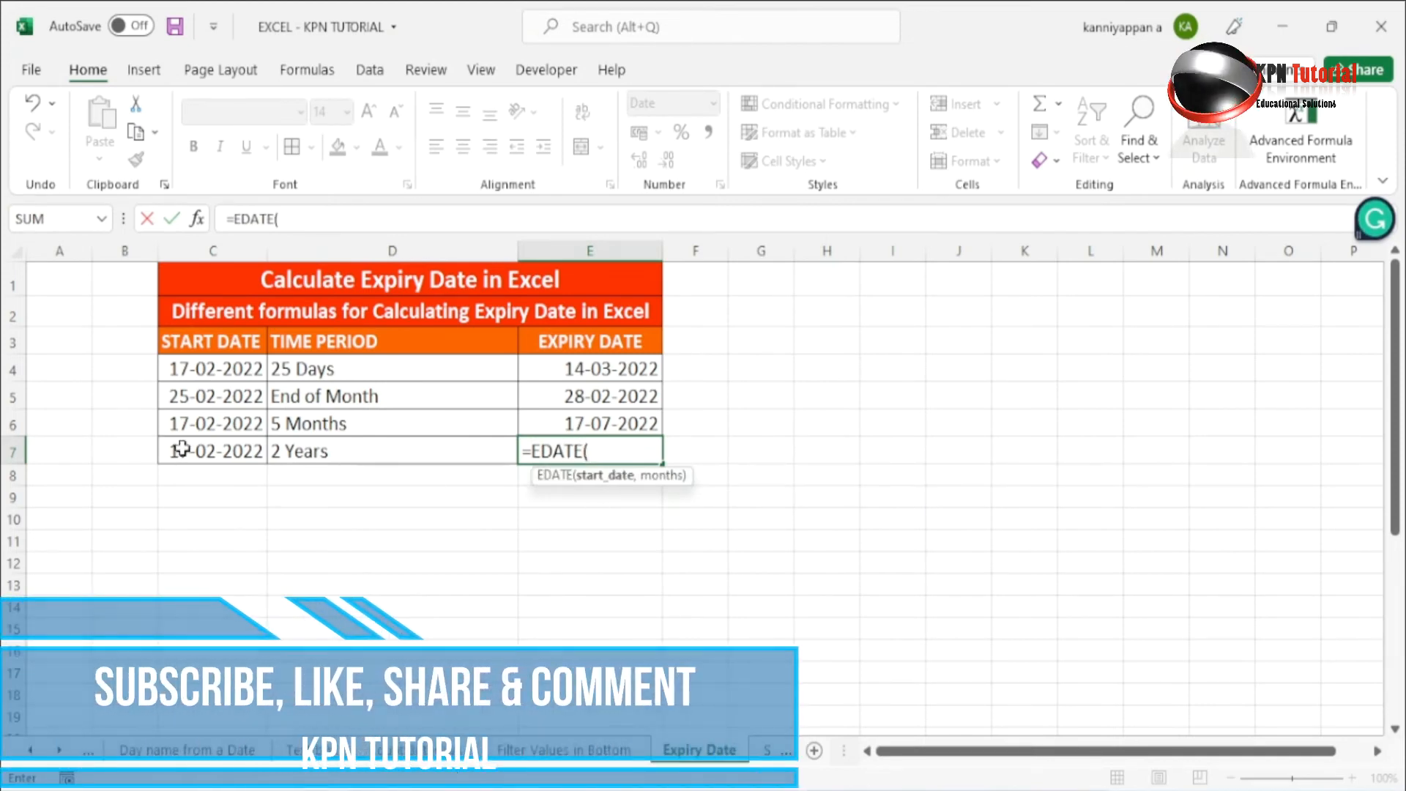
pyautogui.click(215, 448)
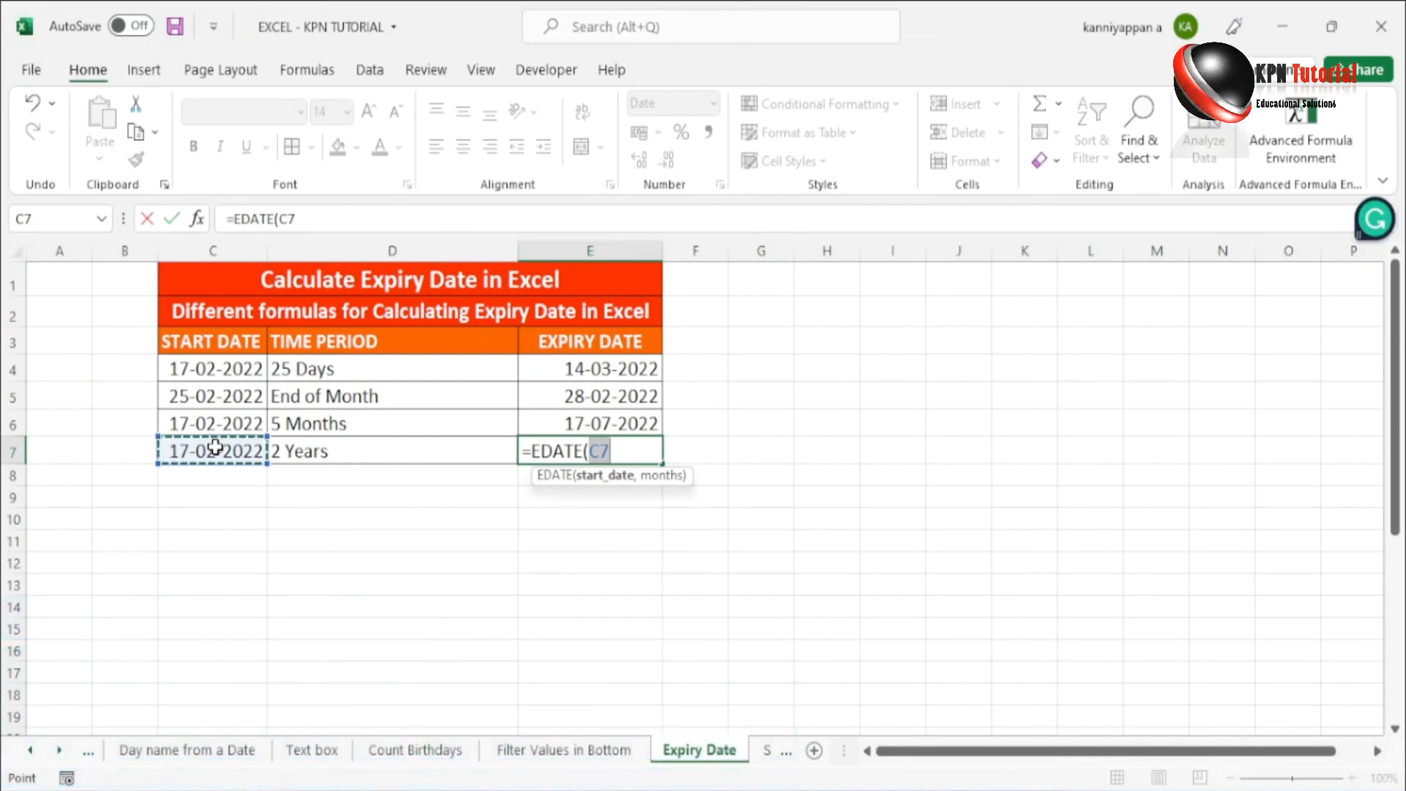
pyautogui.write(',')
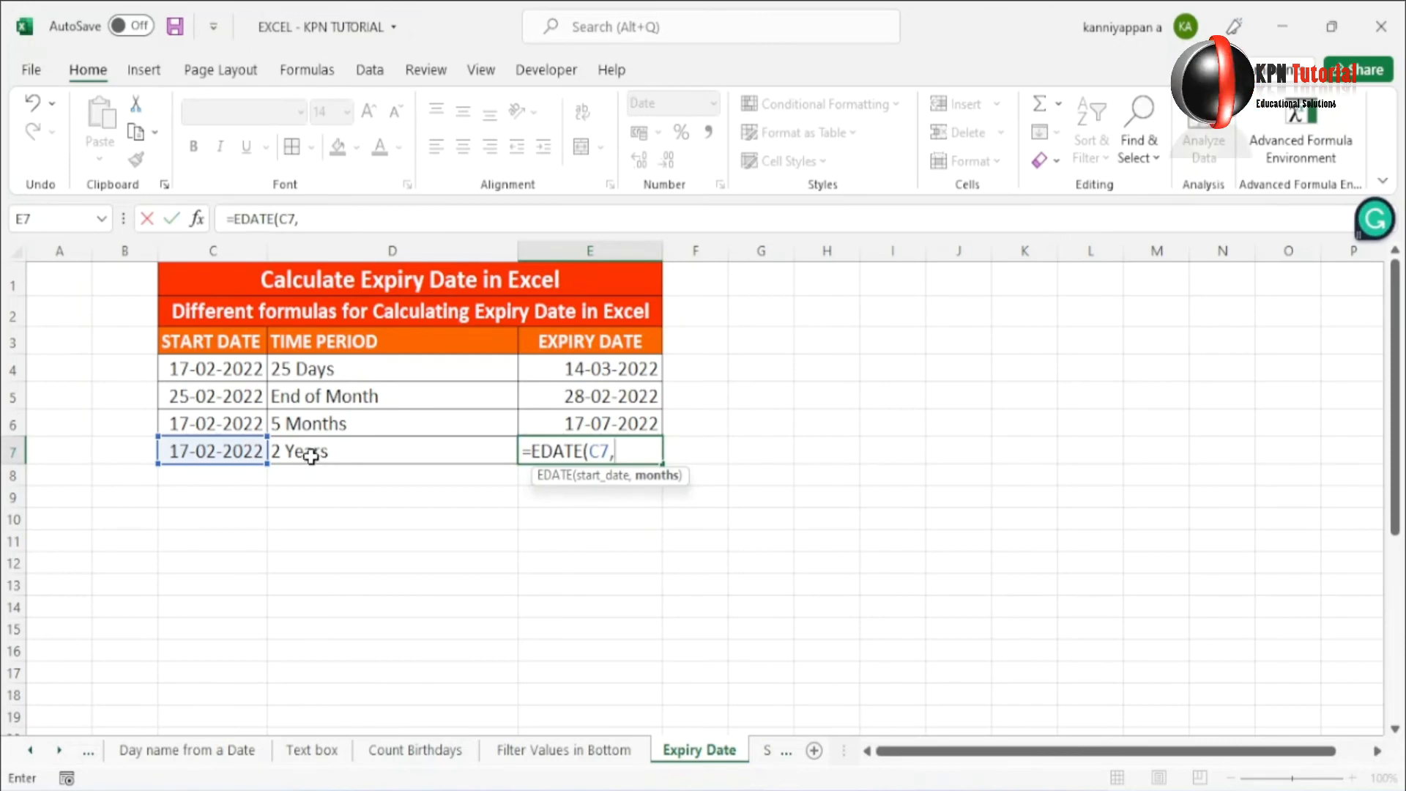
pyautogui.write('4)')
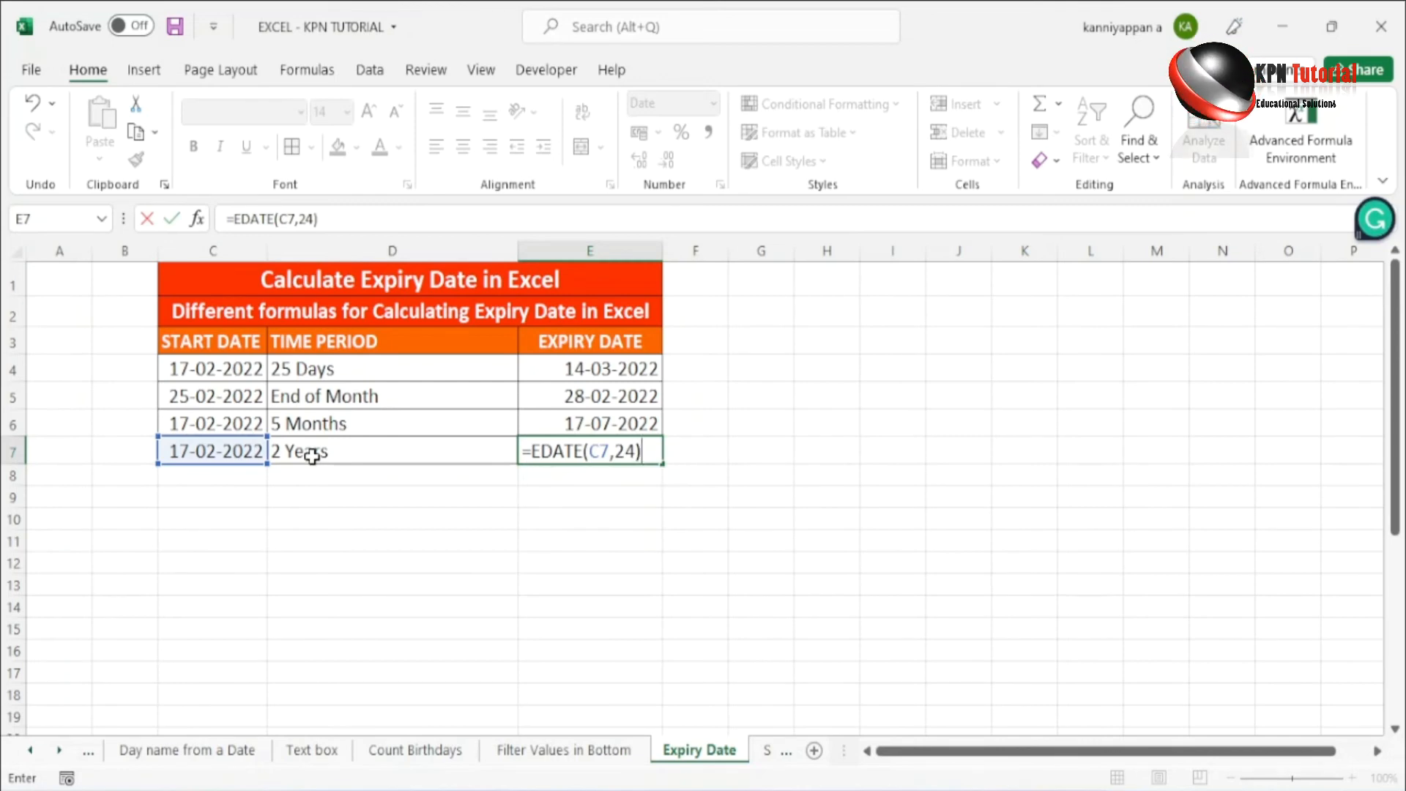
pyautogui.press('Return')
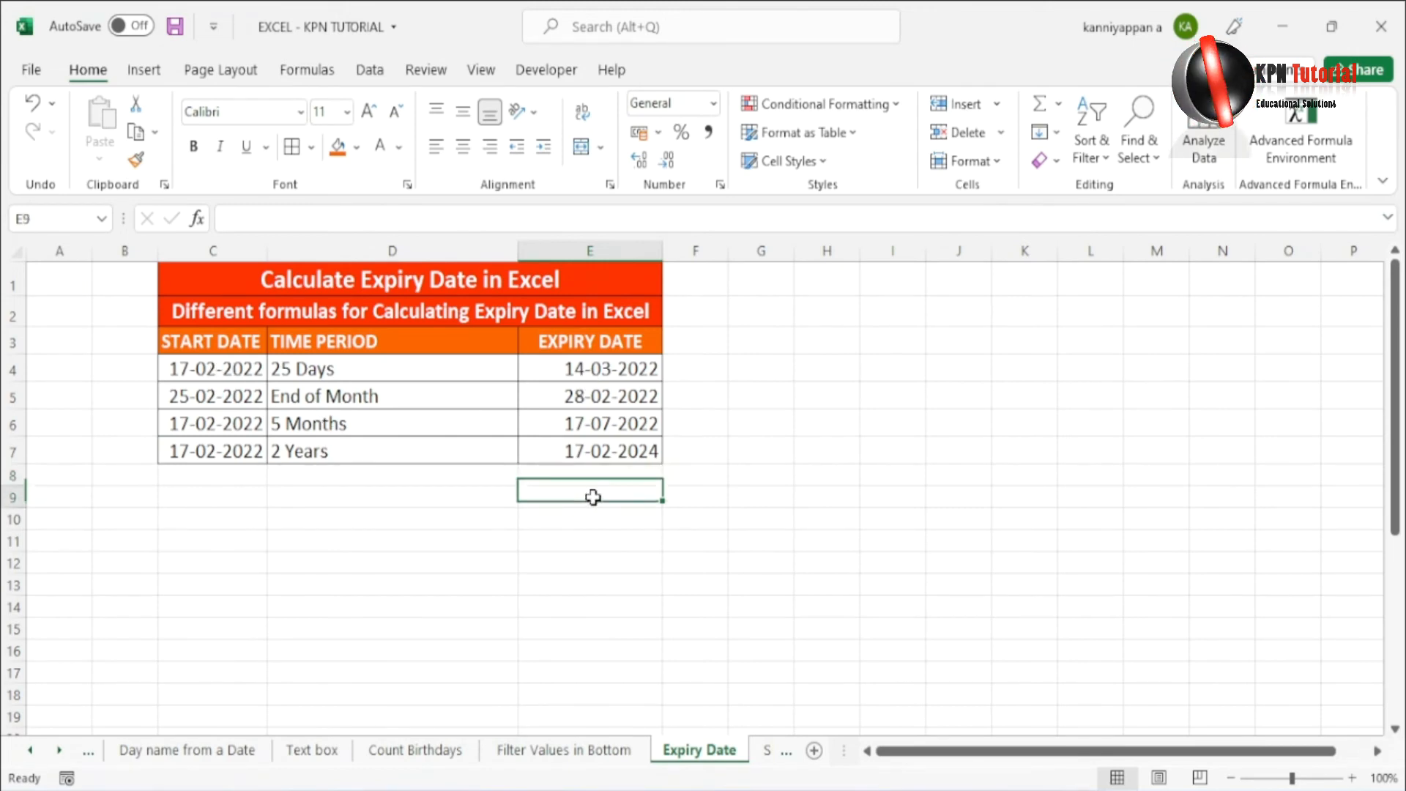
pyautogui.click(490, 495)
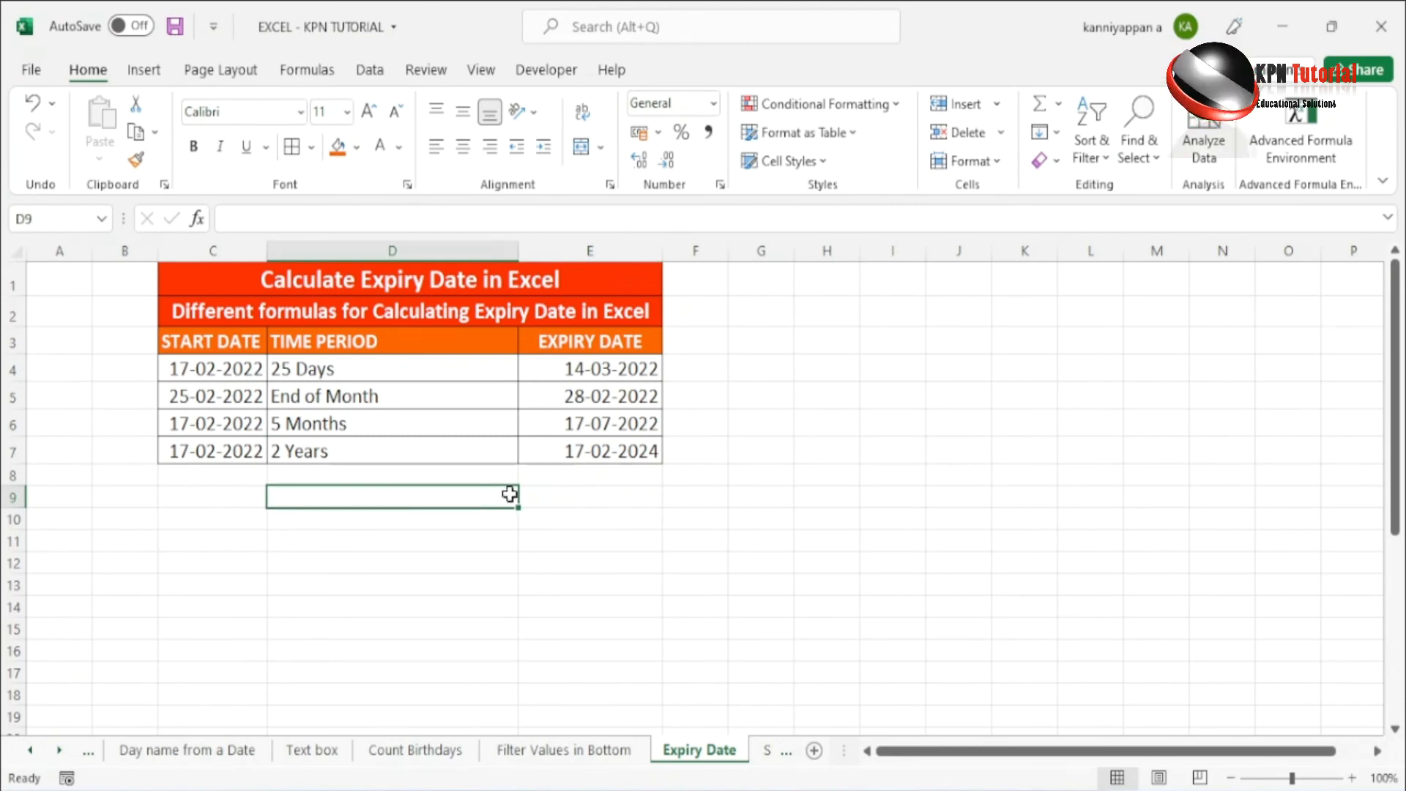
pyautogui.click(614, 495)
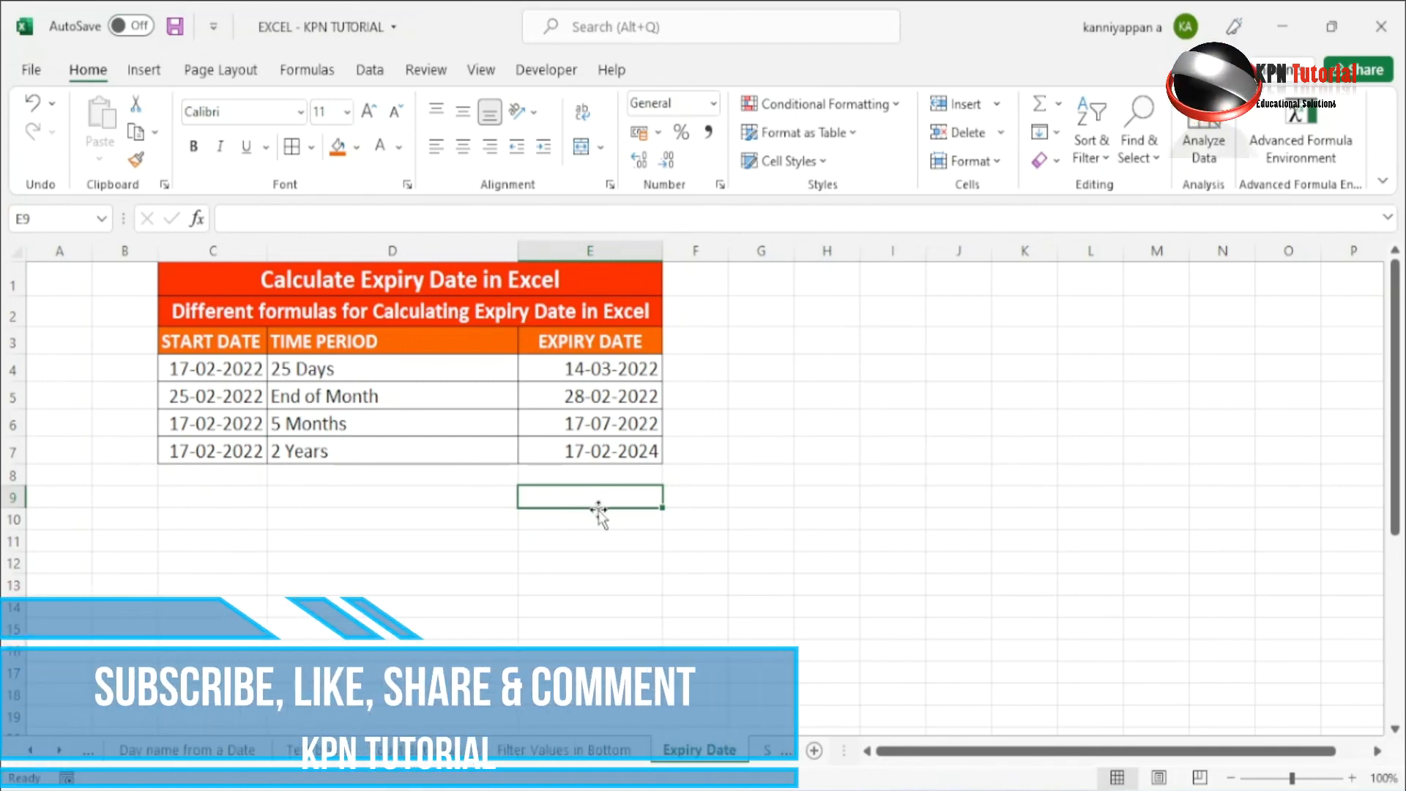
pyautogui.click(569, 521)
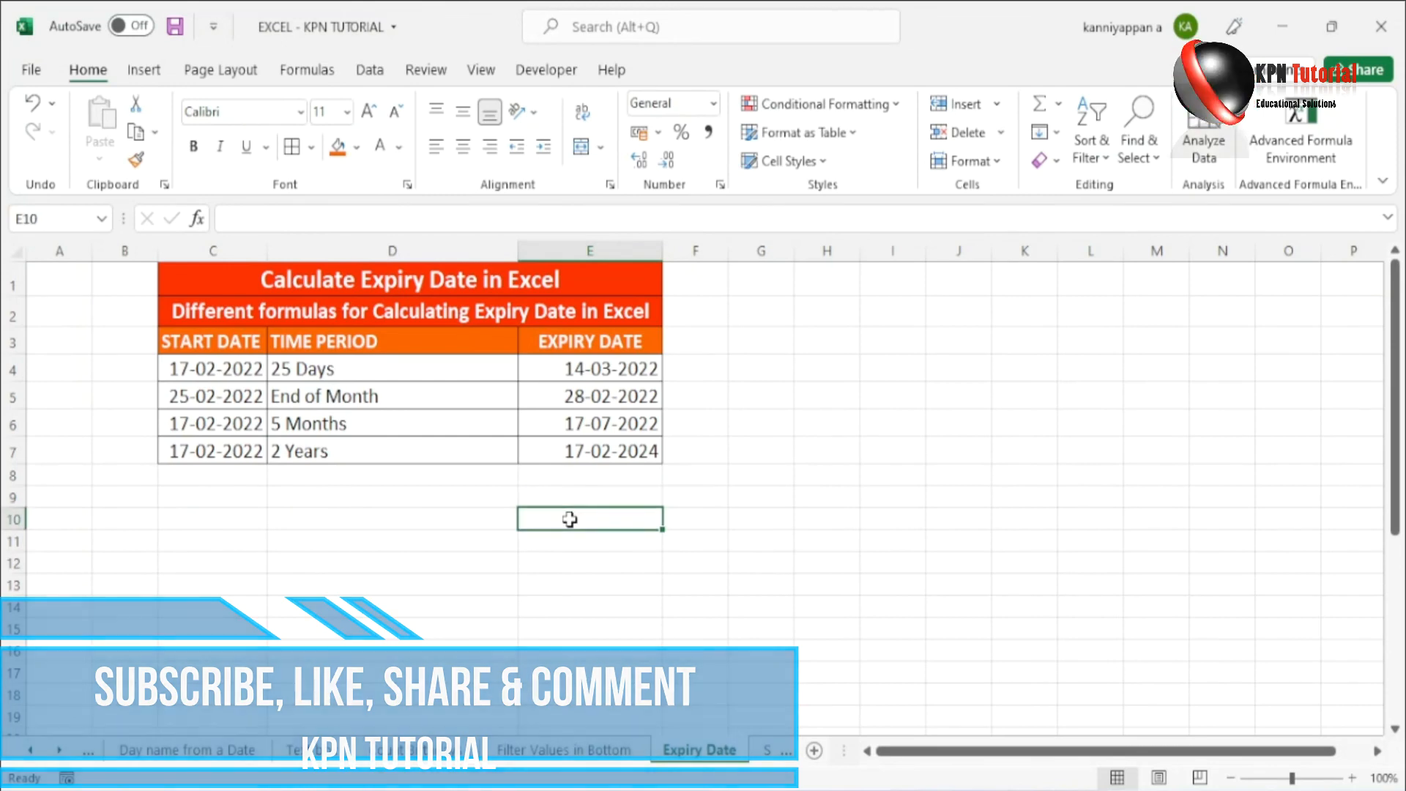